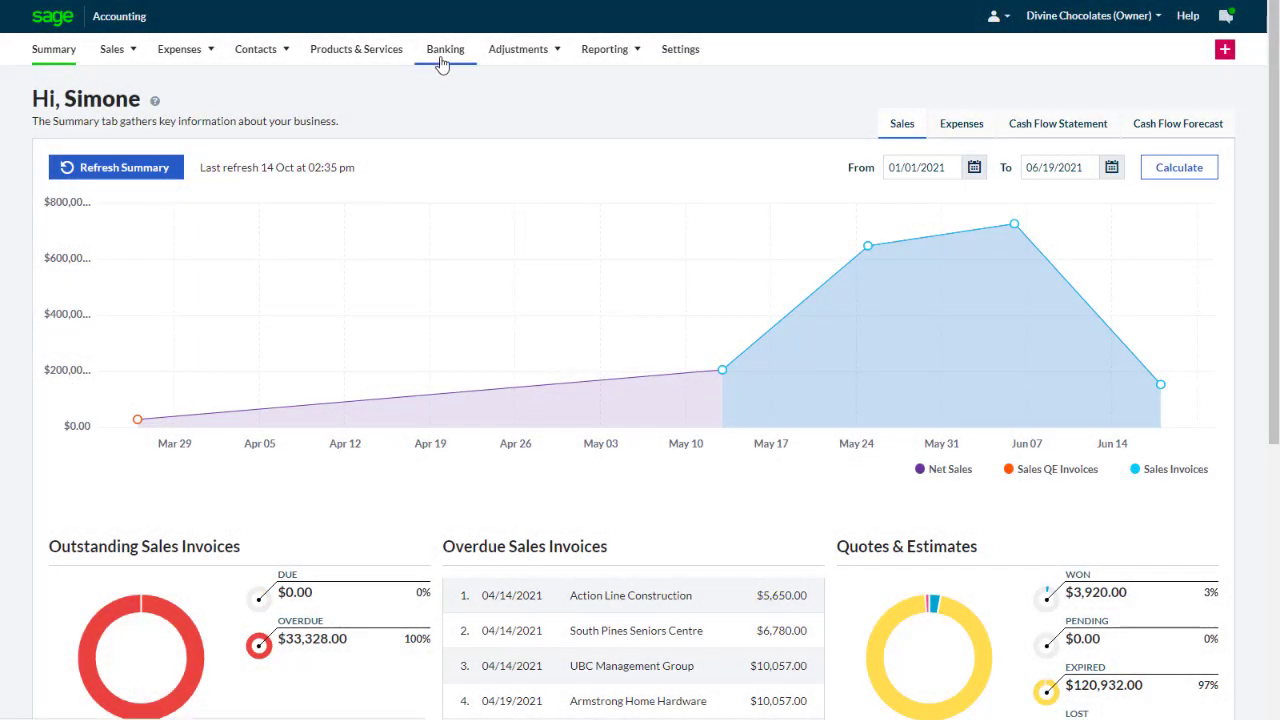
# Step: Start a bank connection for the Chequing account and choose Sage Demo Bank as the bank
pyautogui.click(443, 58)
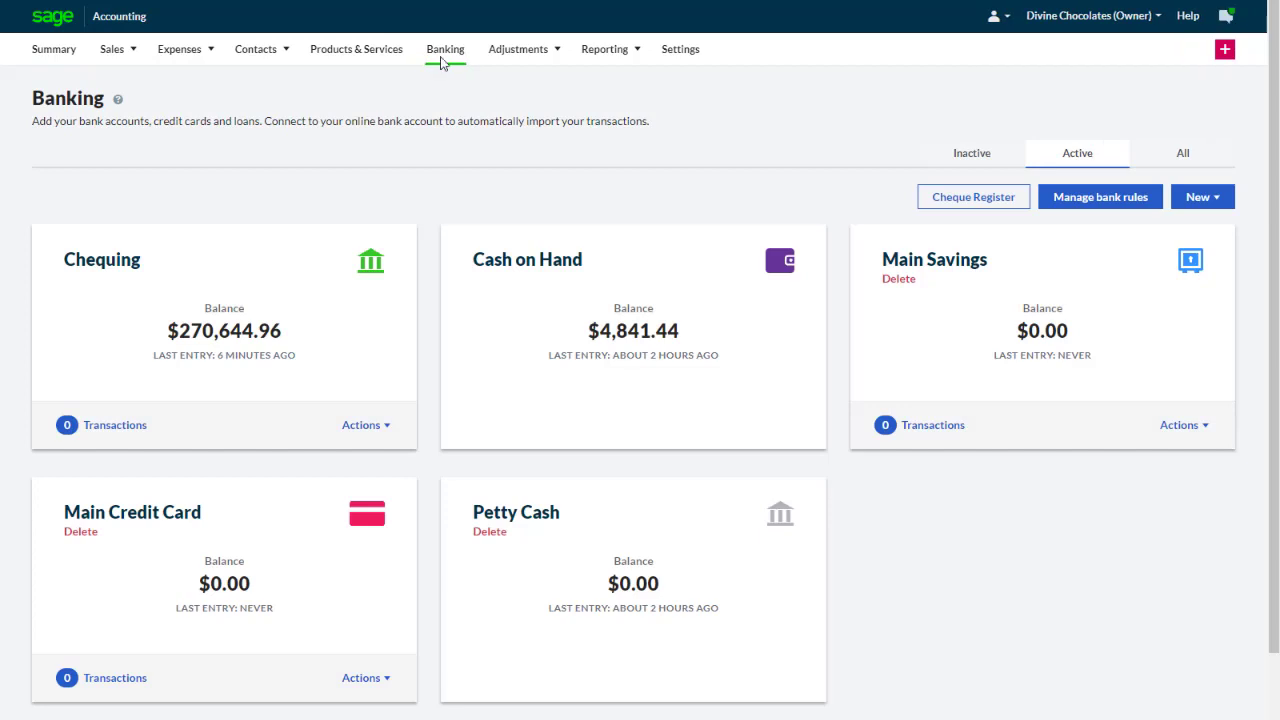
pyautogui.click(384, 429)
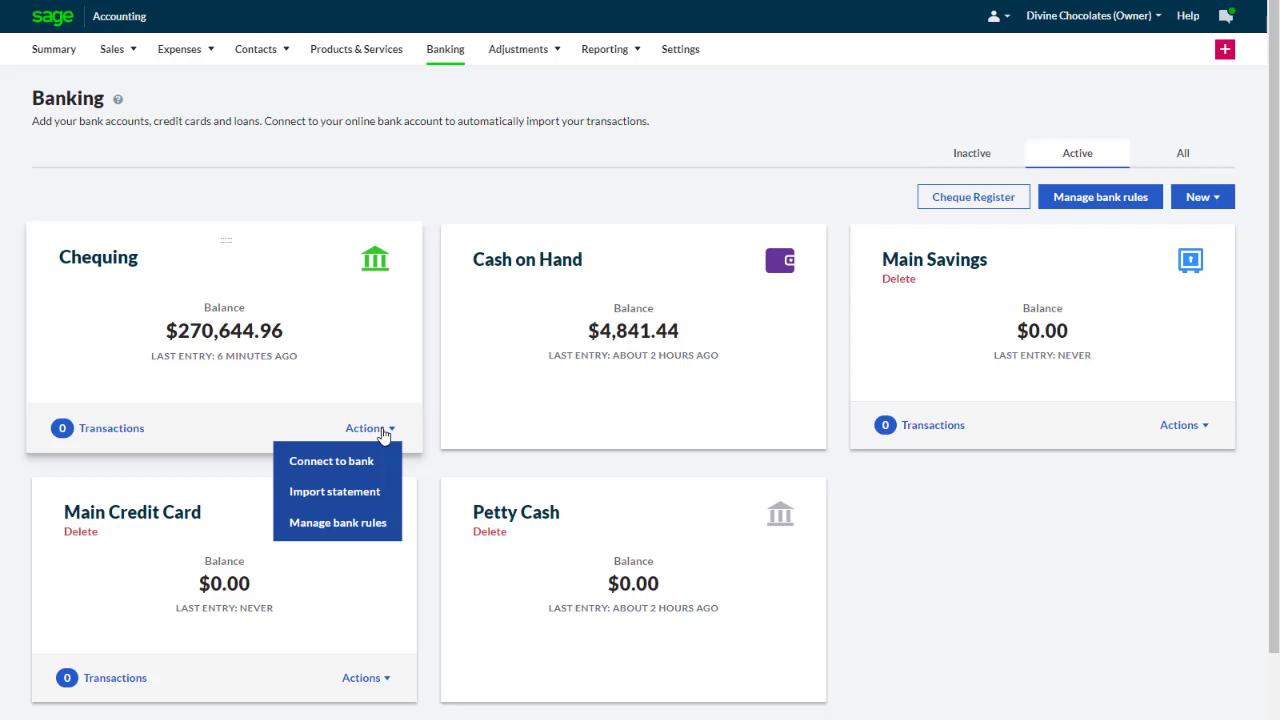
pyautogui.click(347, 463)
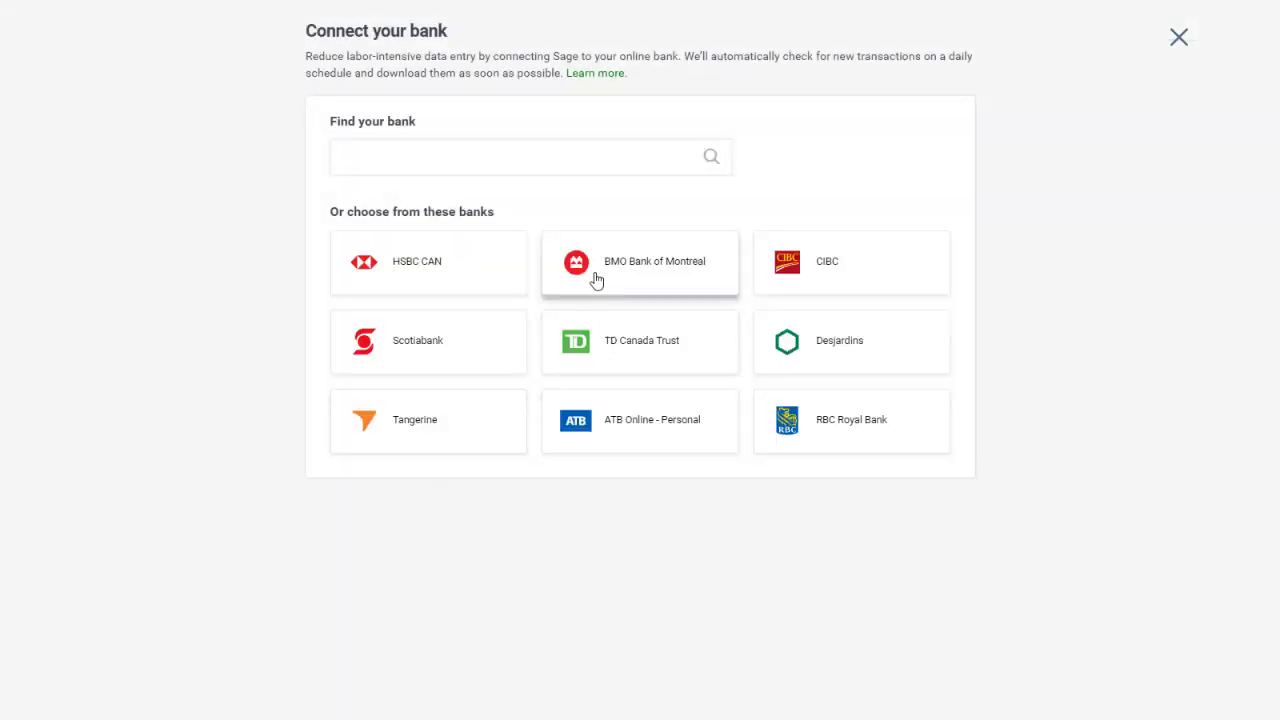
pyautogui.click(446, 160)
pyautogui.write('sage')
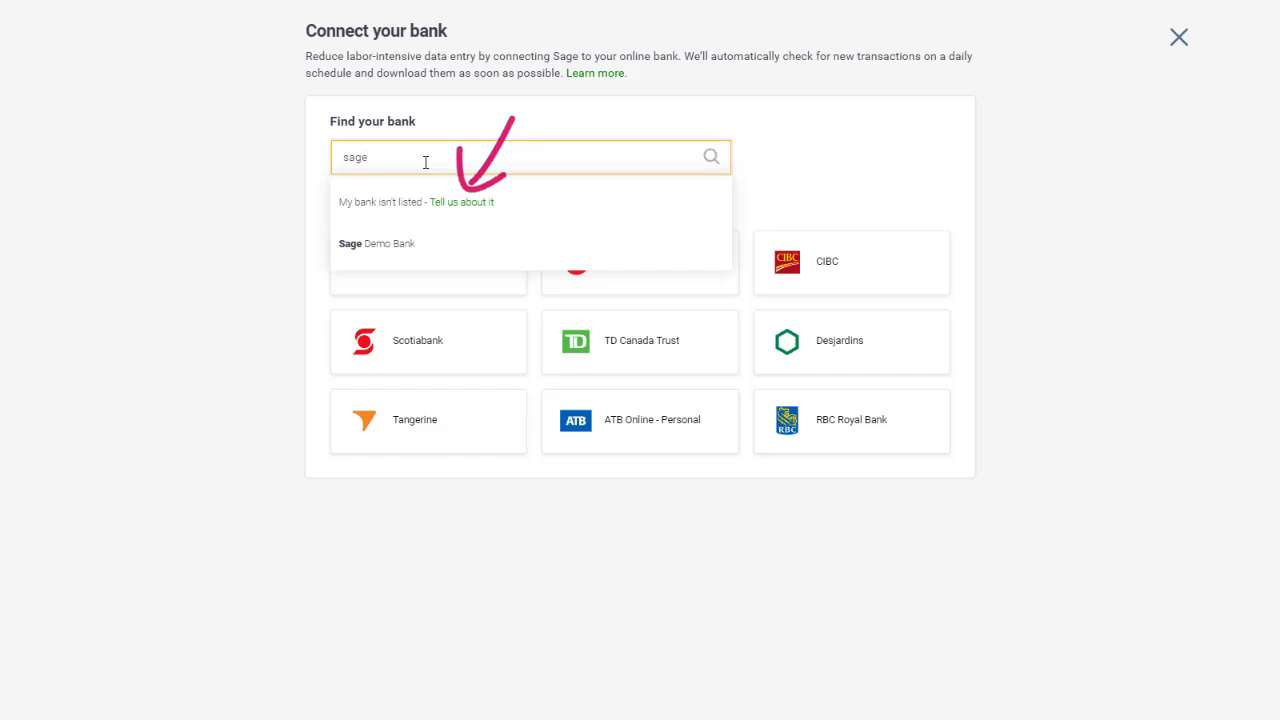
pyautogui.click(389, 246)
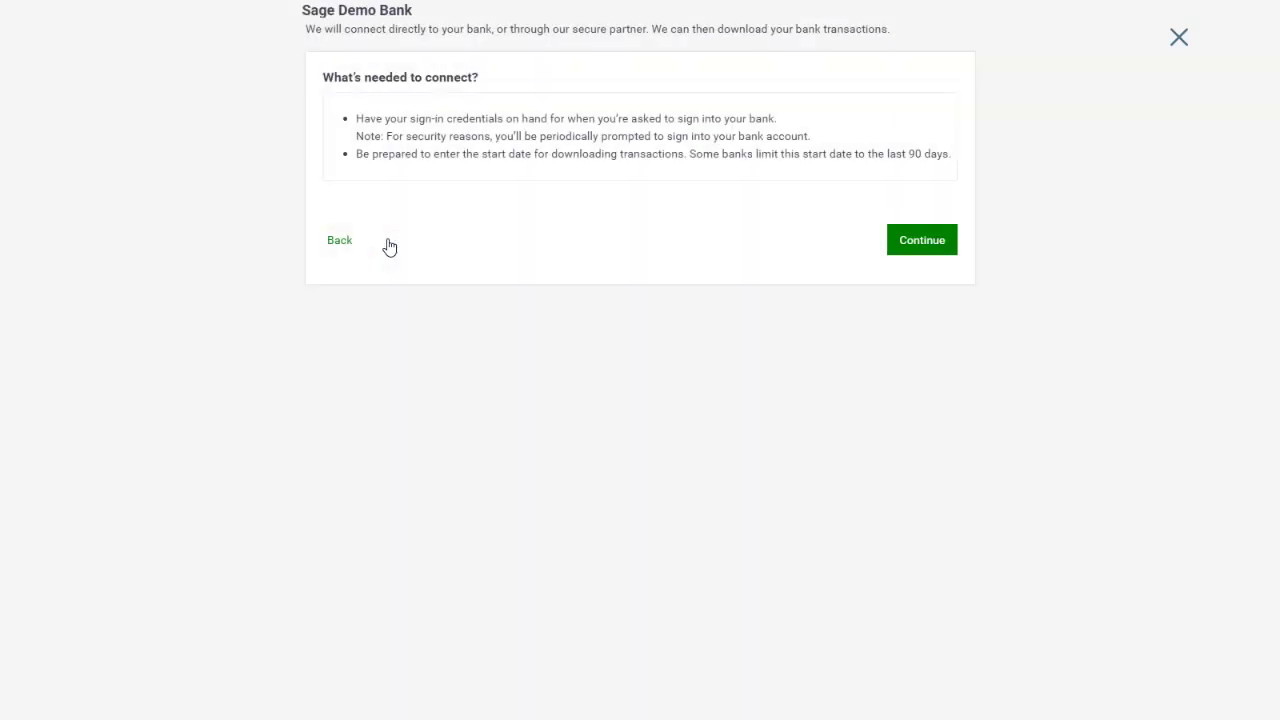
# Step: Proceed with the Sage Demo Bank sign-in and select the standard Demo Bank account without multi-factor authentication
pyautogui.click(900, 249)
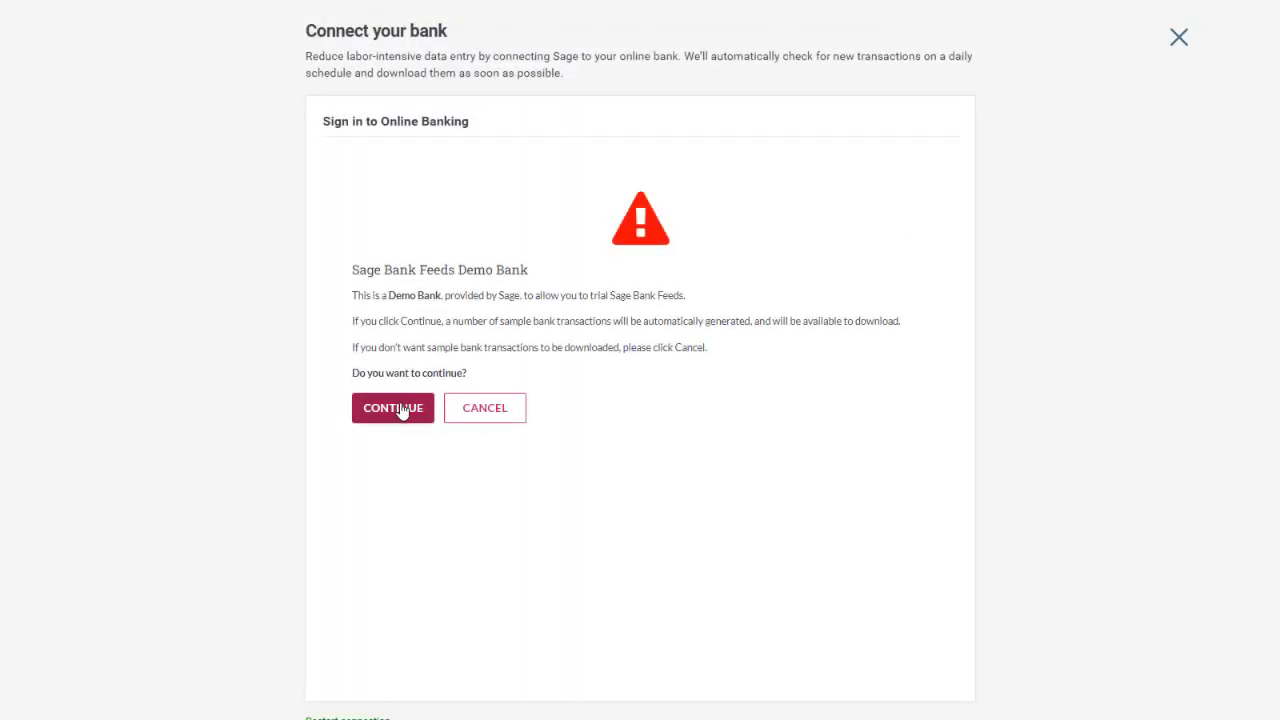
pyautogui.click(400, 408)
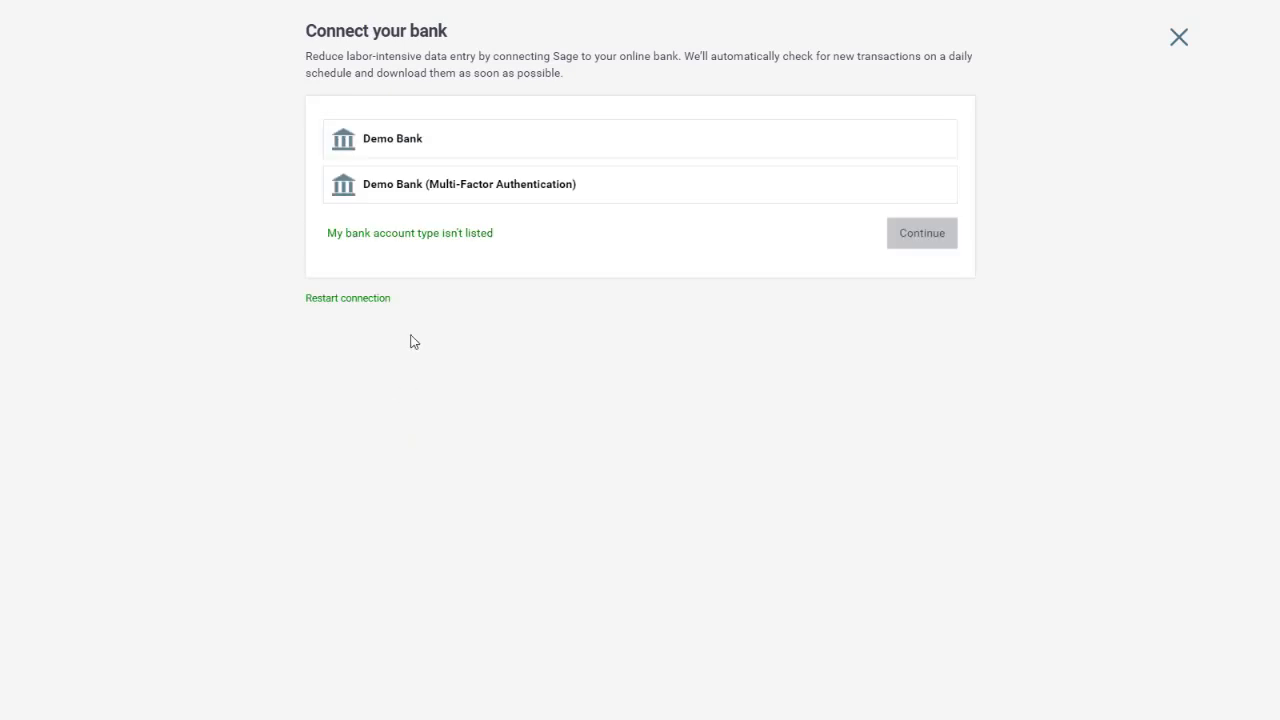
pyautogui.click(403, 150)
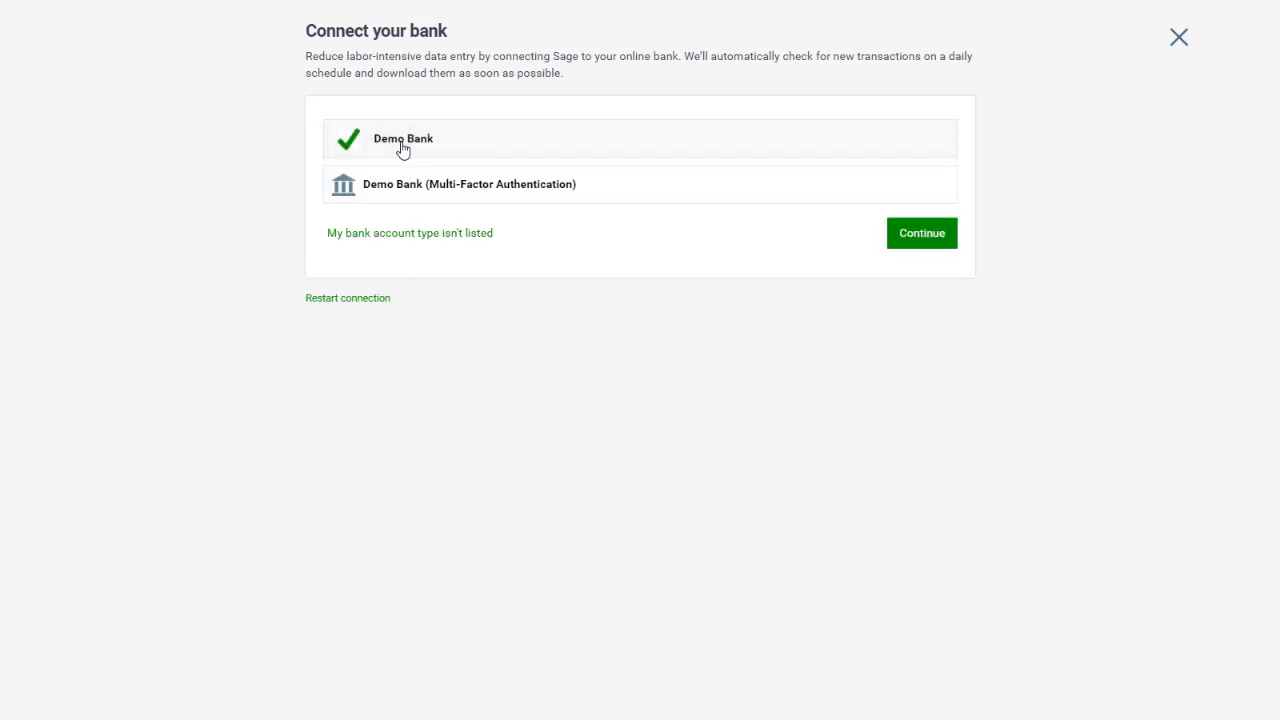
pyautogui.click(922, 234)
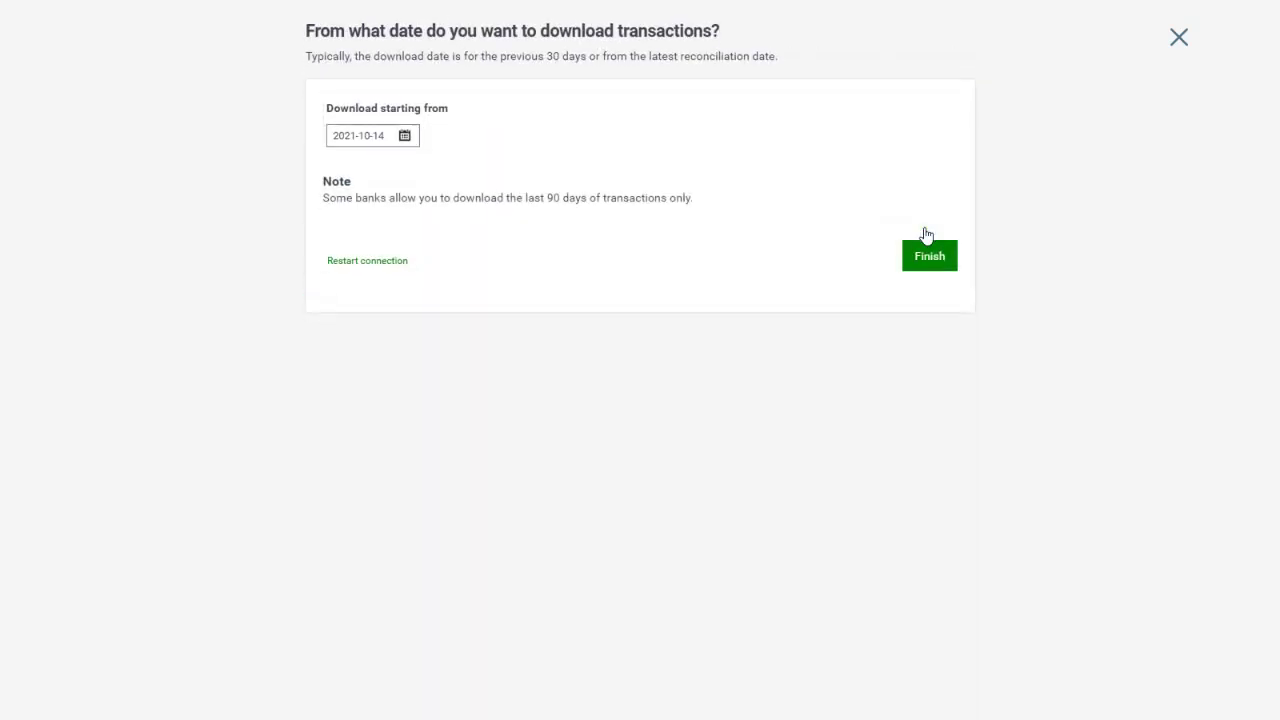
# Step: Set the transaction download start date to 2021-09-30 and finish connecting the bank
pyautogui.click(403, 139)
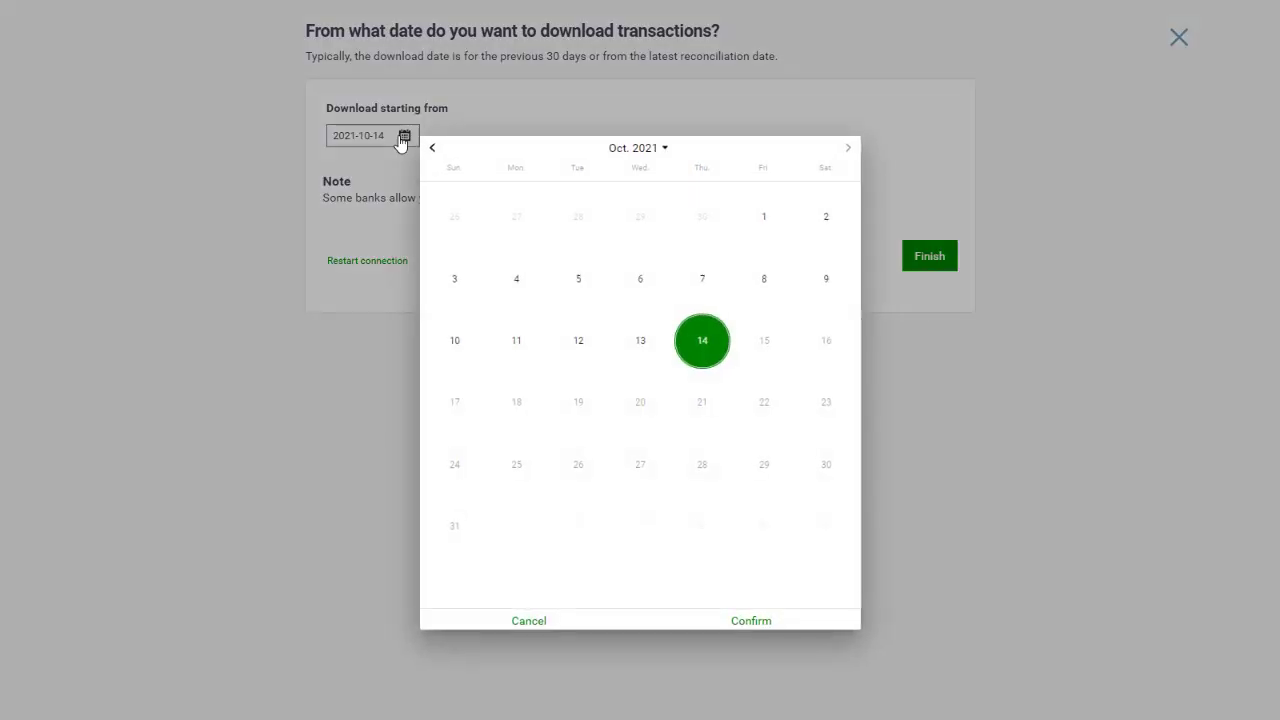
pyautogui.click(433, 149)
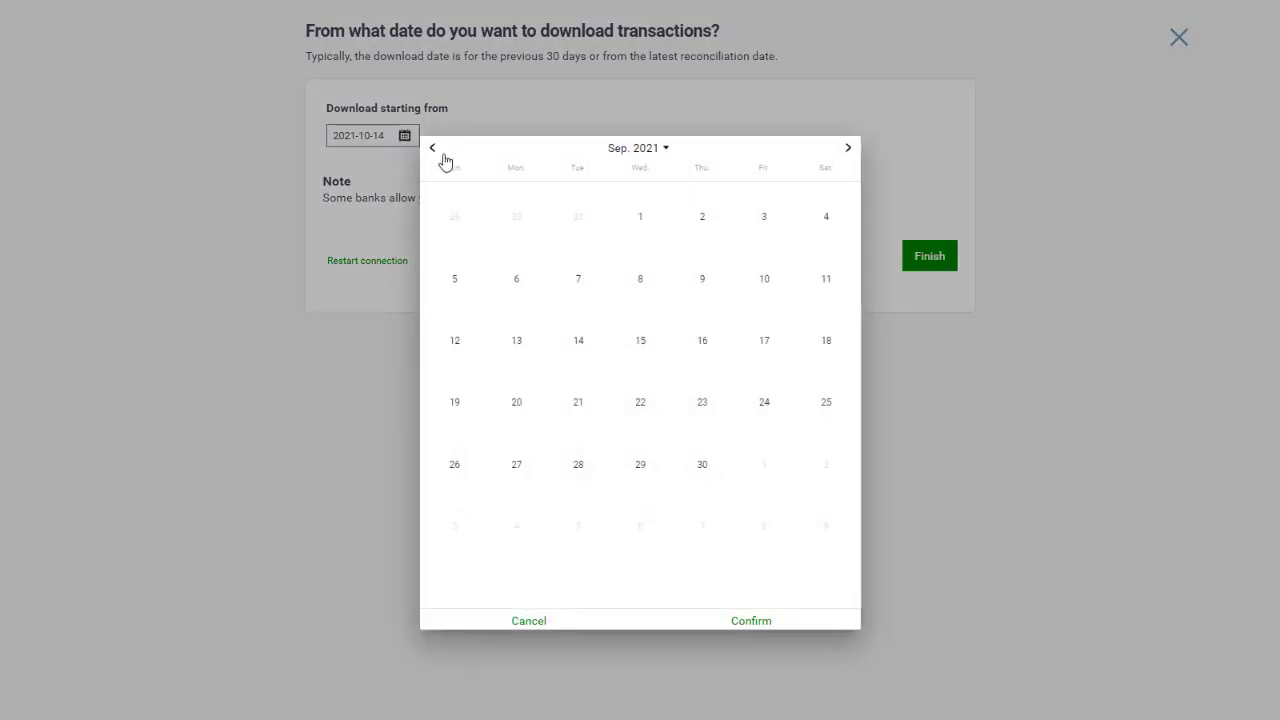
pyautogui.click(700, 470)
pyautogui.click(743, 620)
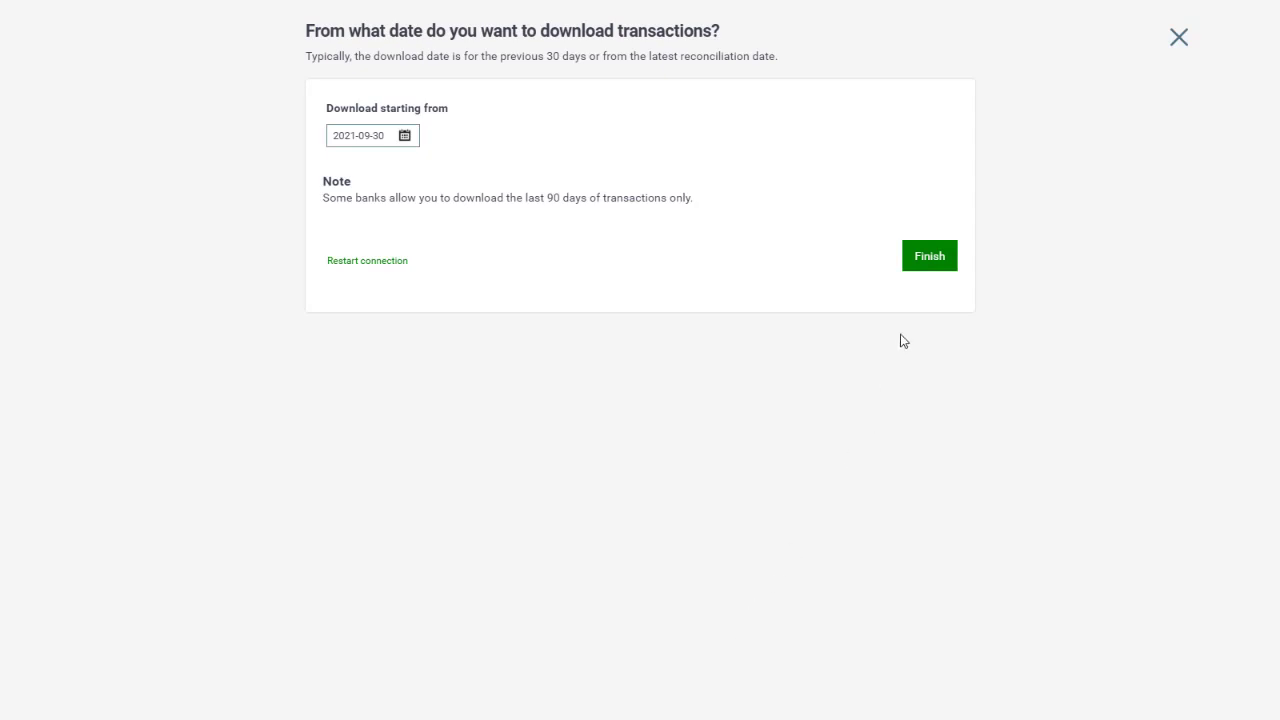
pyautogui.click(931, 260)
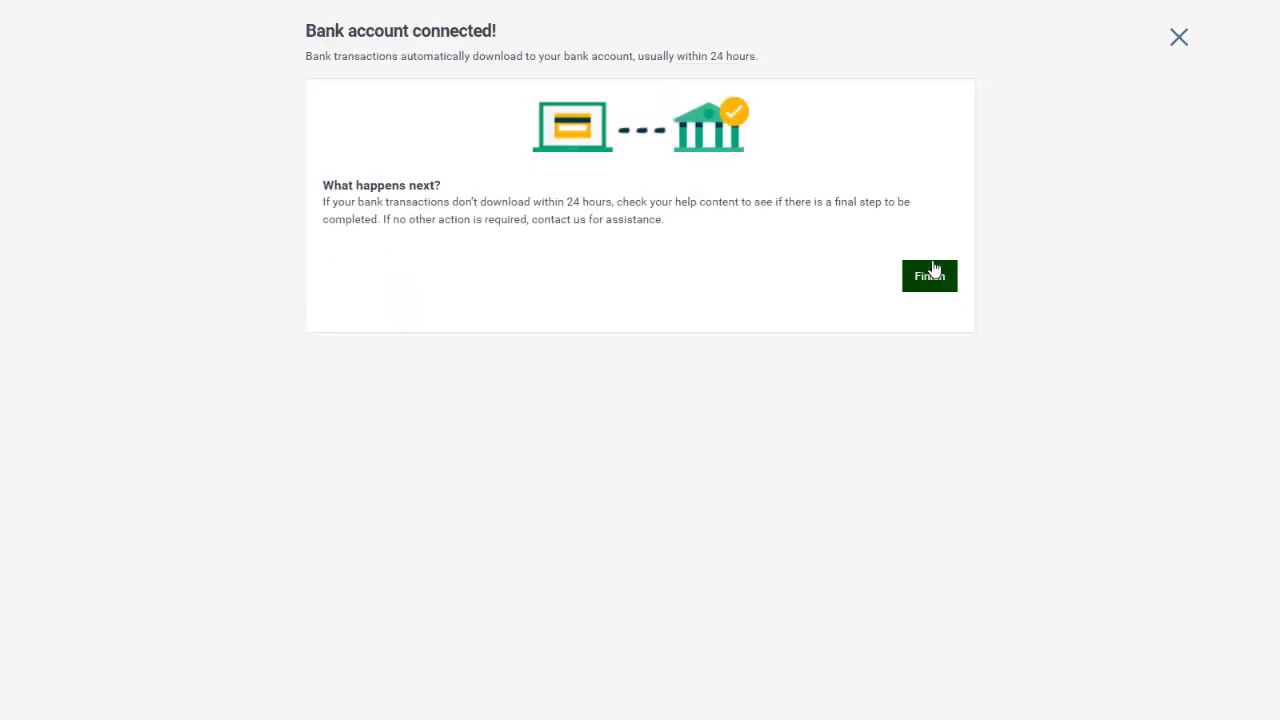
pyautogui.click(930, 274)
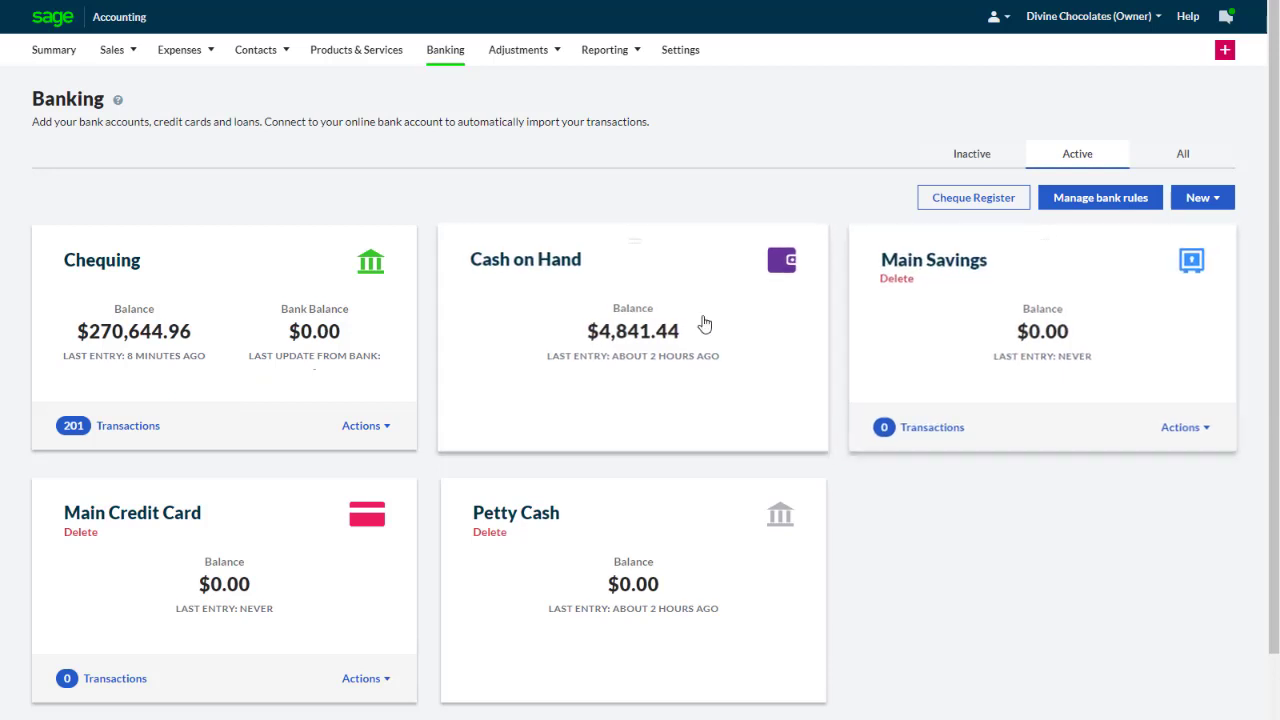
# Step: Match Chequing's first three incoming transactions: Transaction Narrative, Payment 9956 and Invoice 7855 Goods
pyautogui.click(120, 430)
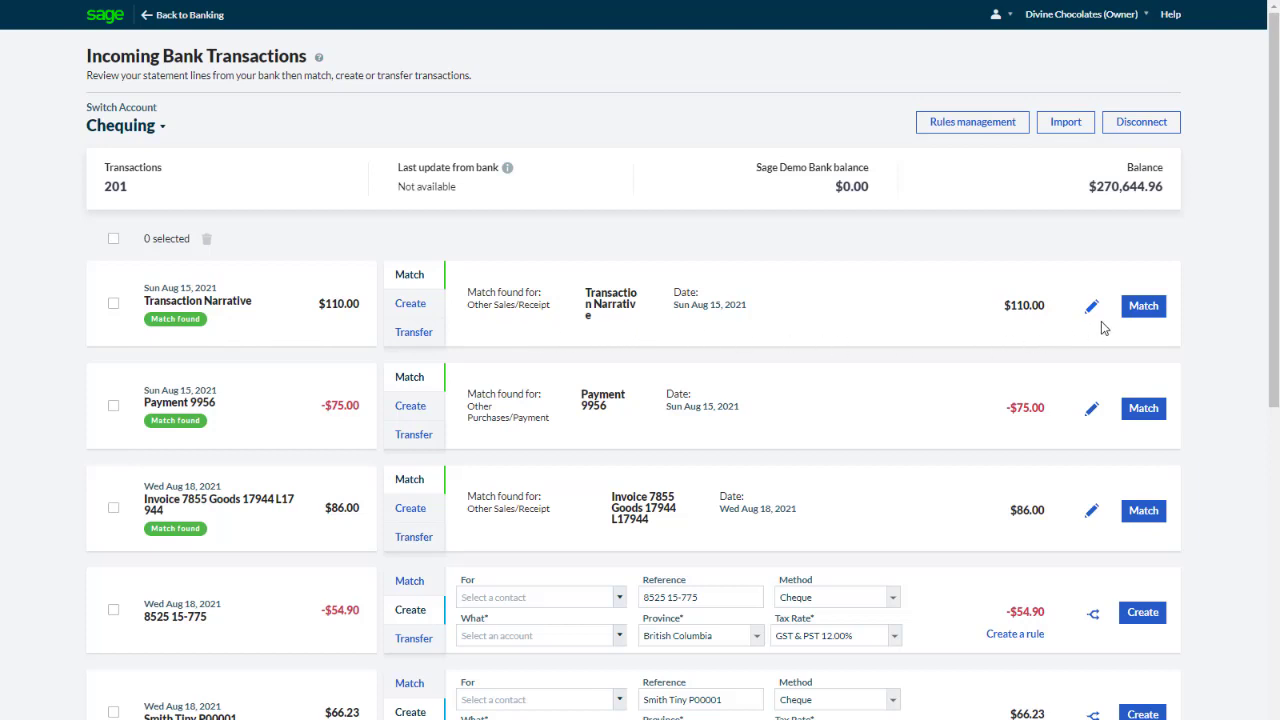
pyautogui.click(1150, 316)
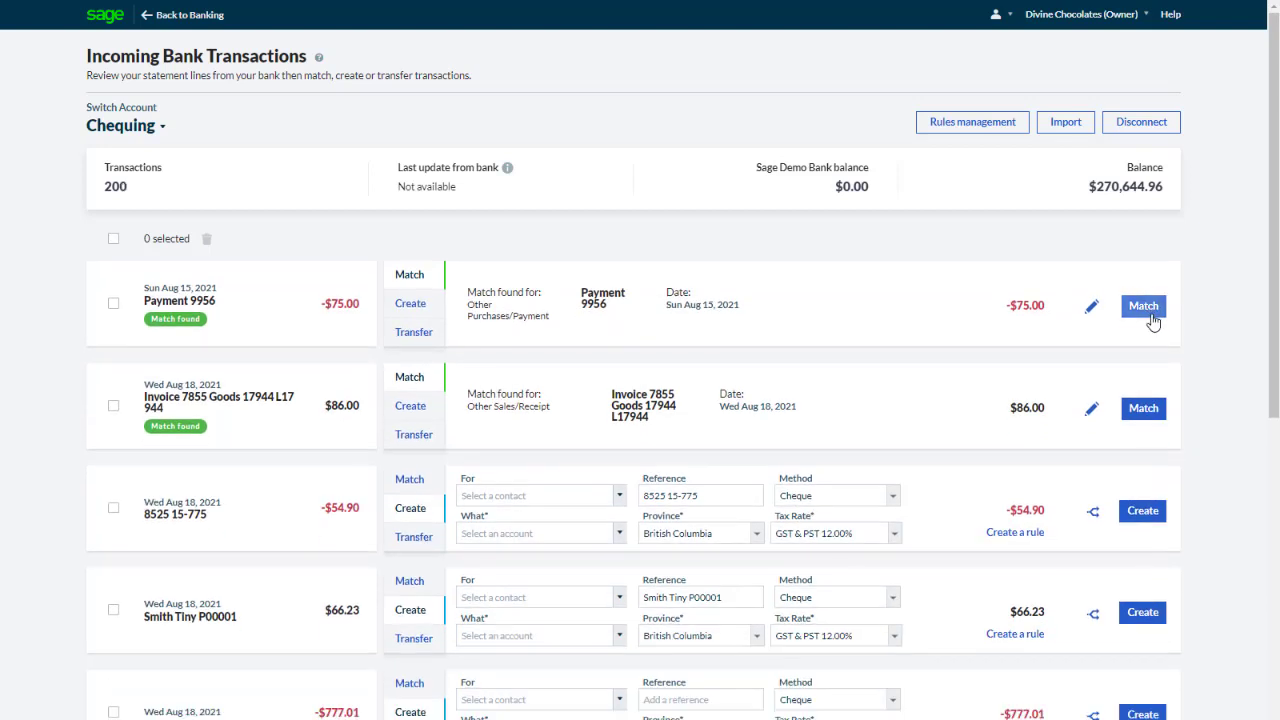
pyautogui.click(1151, 316)
pyautogui.click(1153, 320)
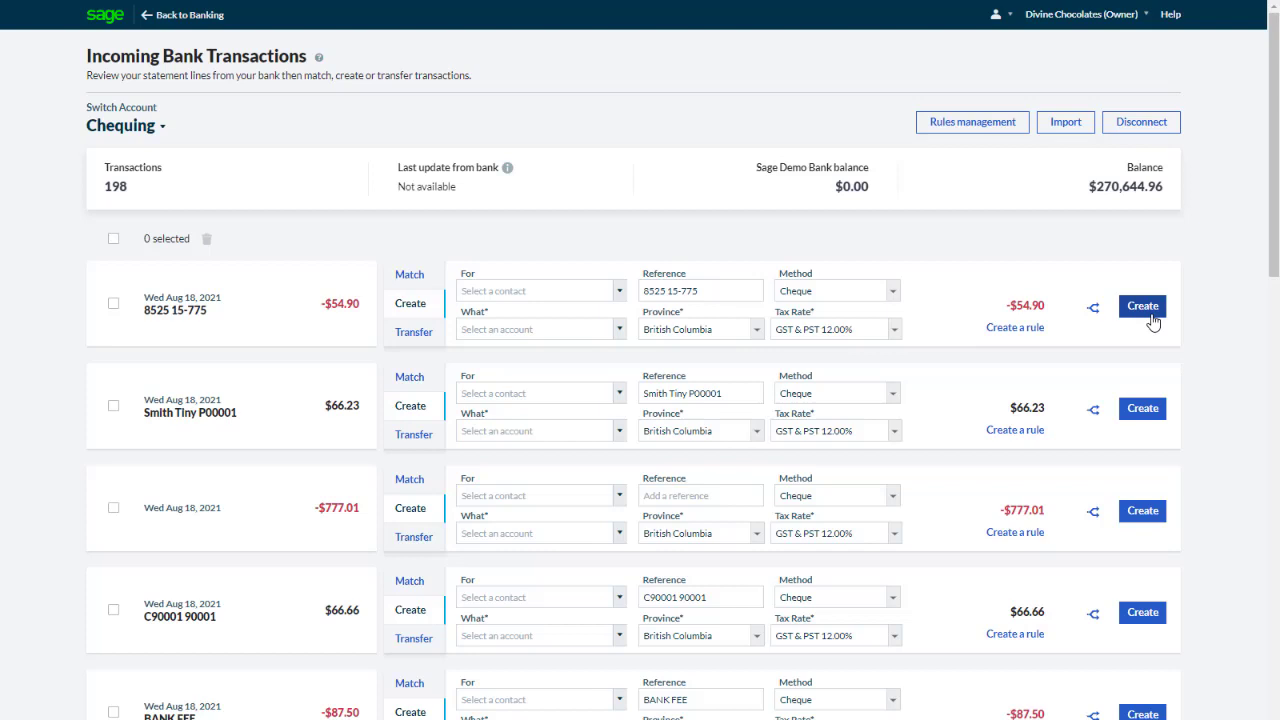
# Step: Start a statement import for the Chequing account as a 4 Column CSV using the file auguststatement.csv
pyautogui.click(174, 20)
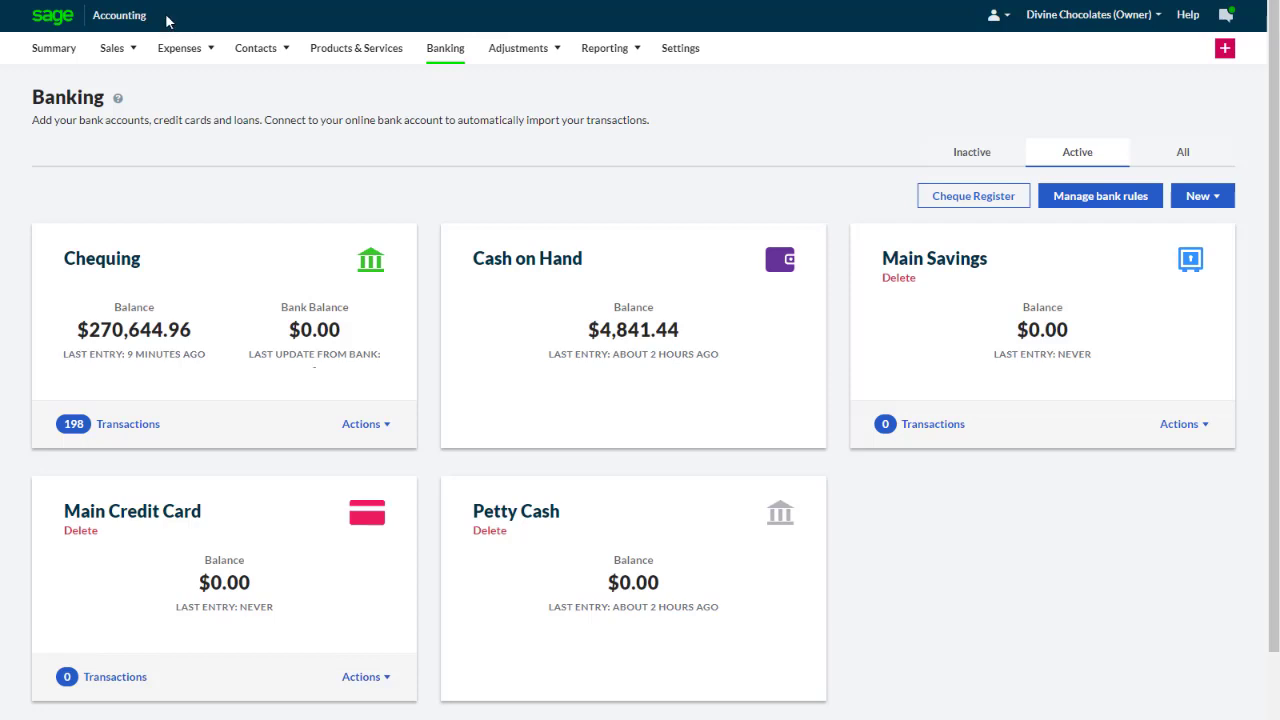
pyautogui.click(368, 428)
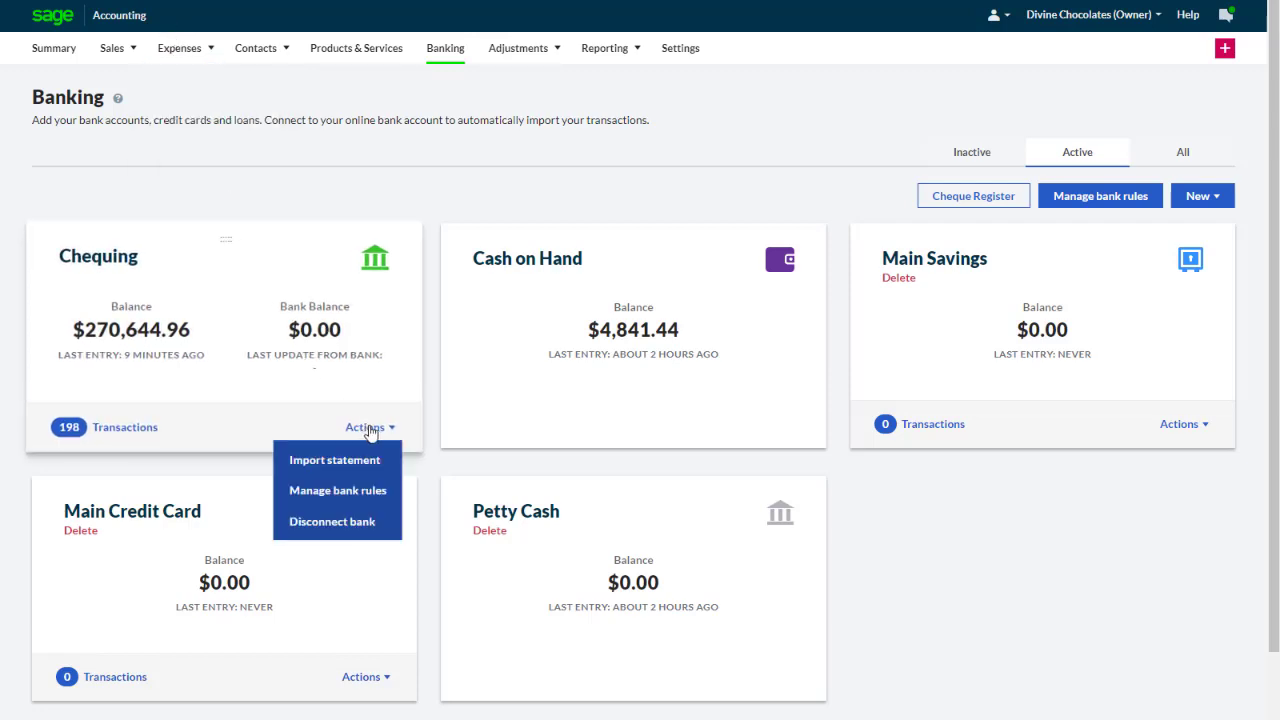
pyautogui.click(321, 464)
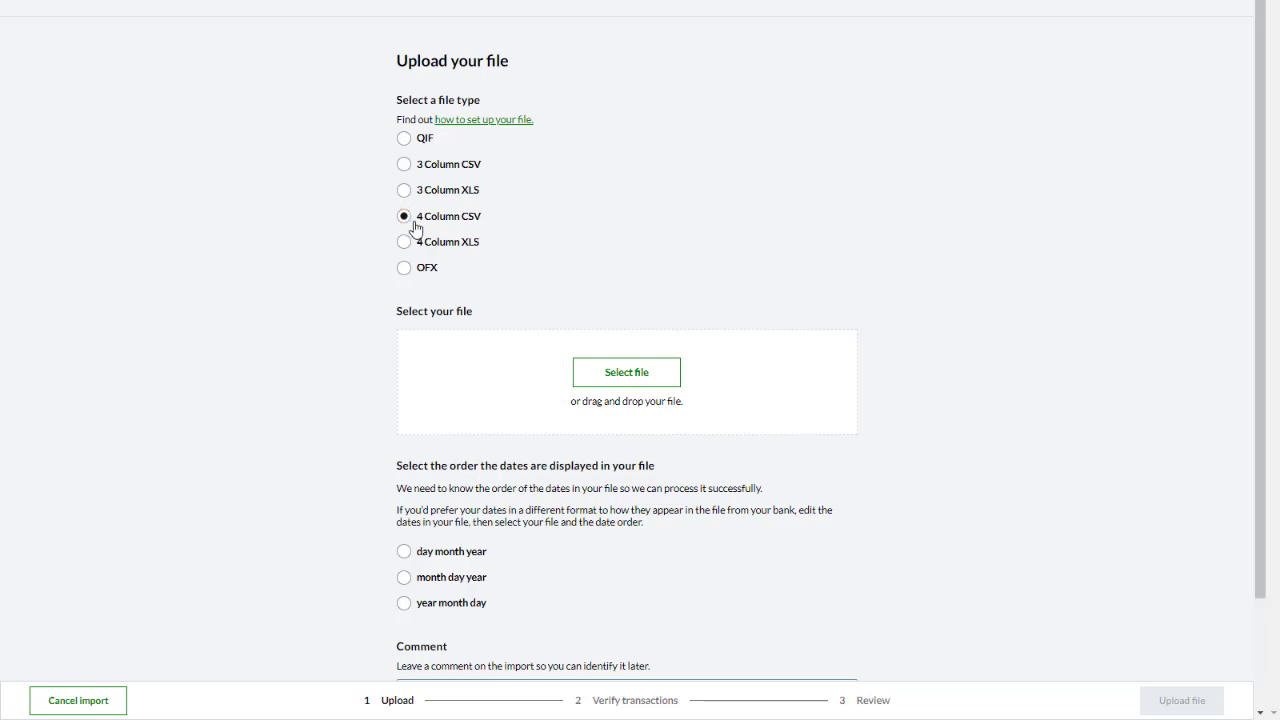
pyautogui.click(627, 381)
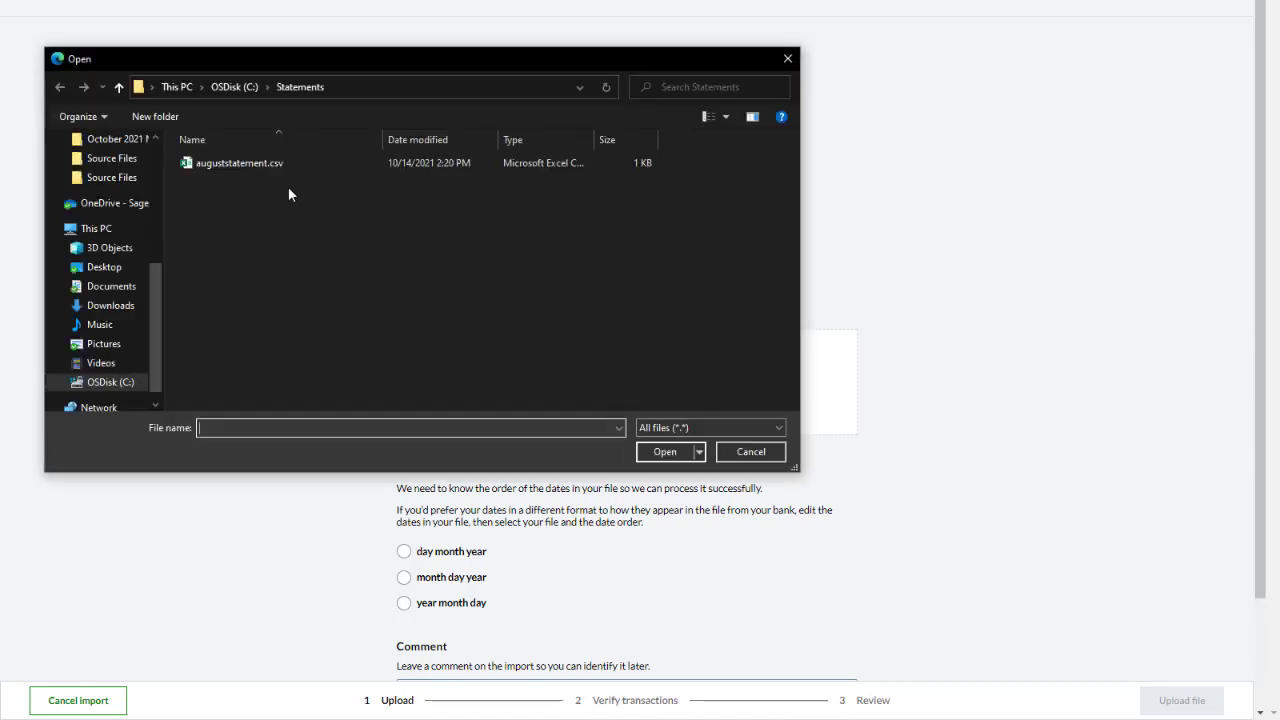
pyautogui.click(261, 165)
pyautogui.click(660, 451)
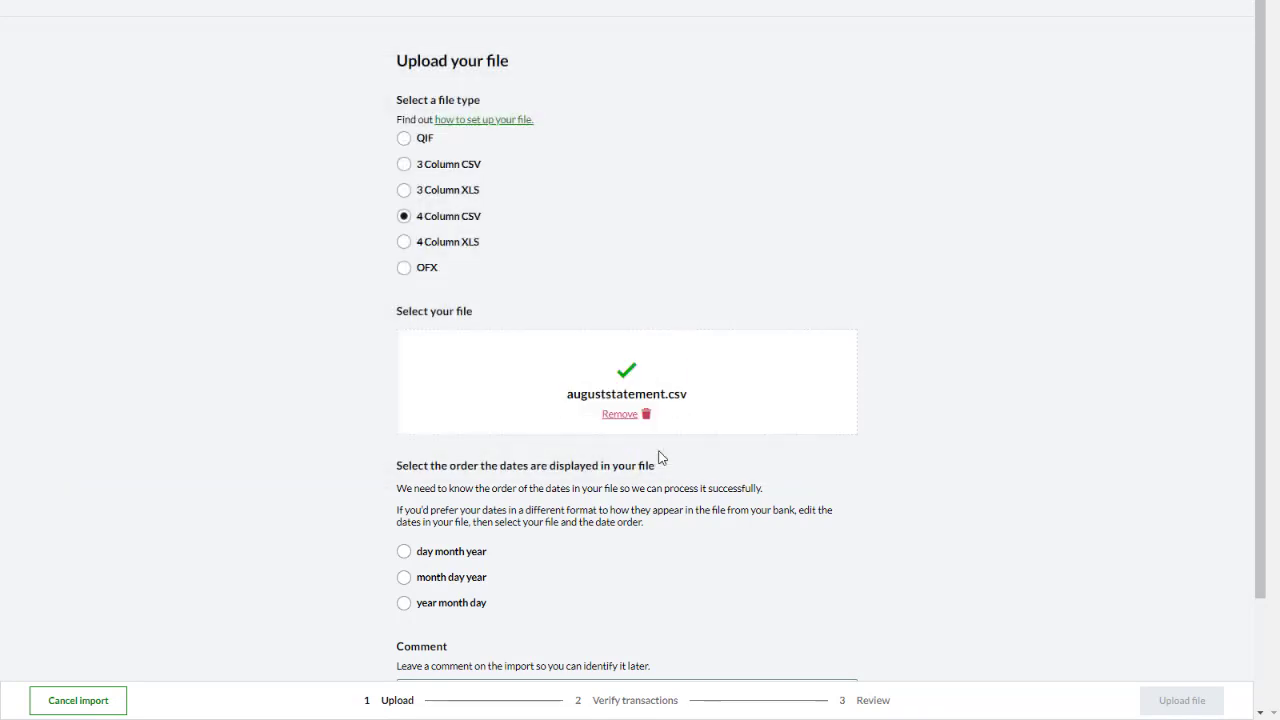
# Step: Set the date order to day month year, add the comment "Missing transactions for August" and upload the statement file
pyautogui.scroll(-2, 656, 455)
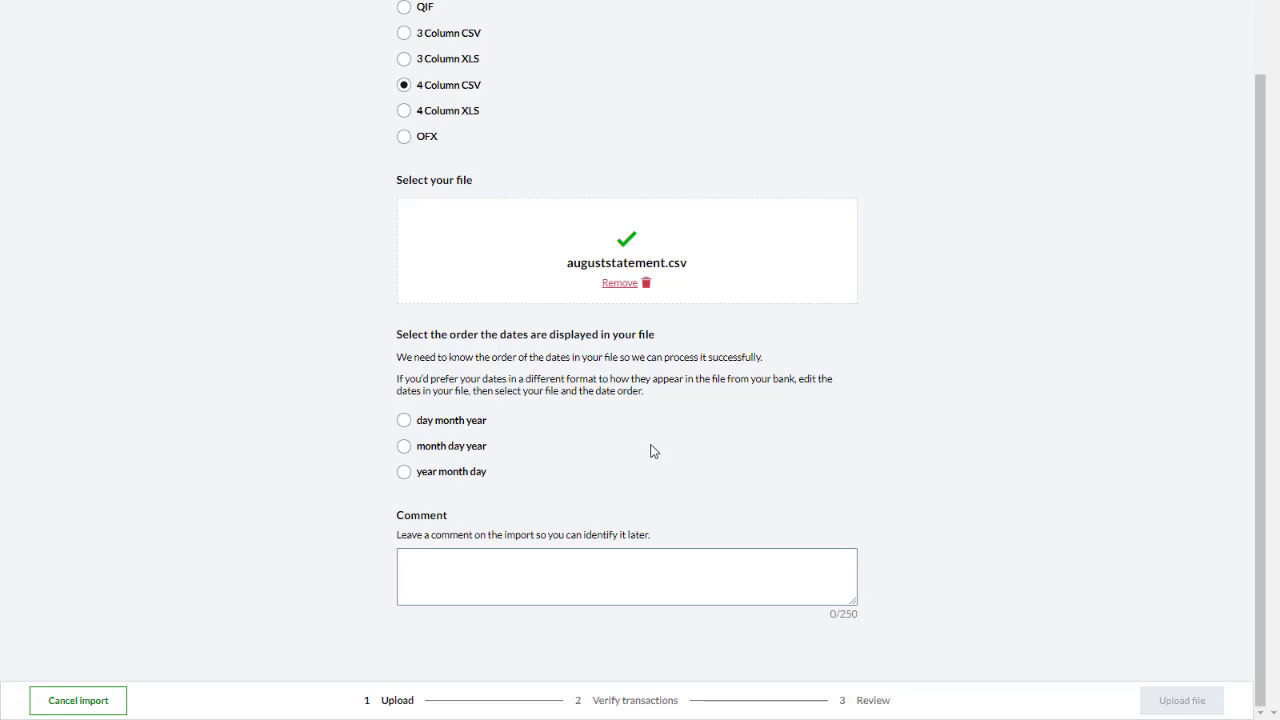
pyautogui.click(455, 425)
pyautogui.click(543, 580)
pyautogui.write('Missing tran')
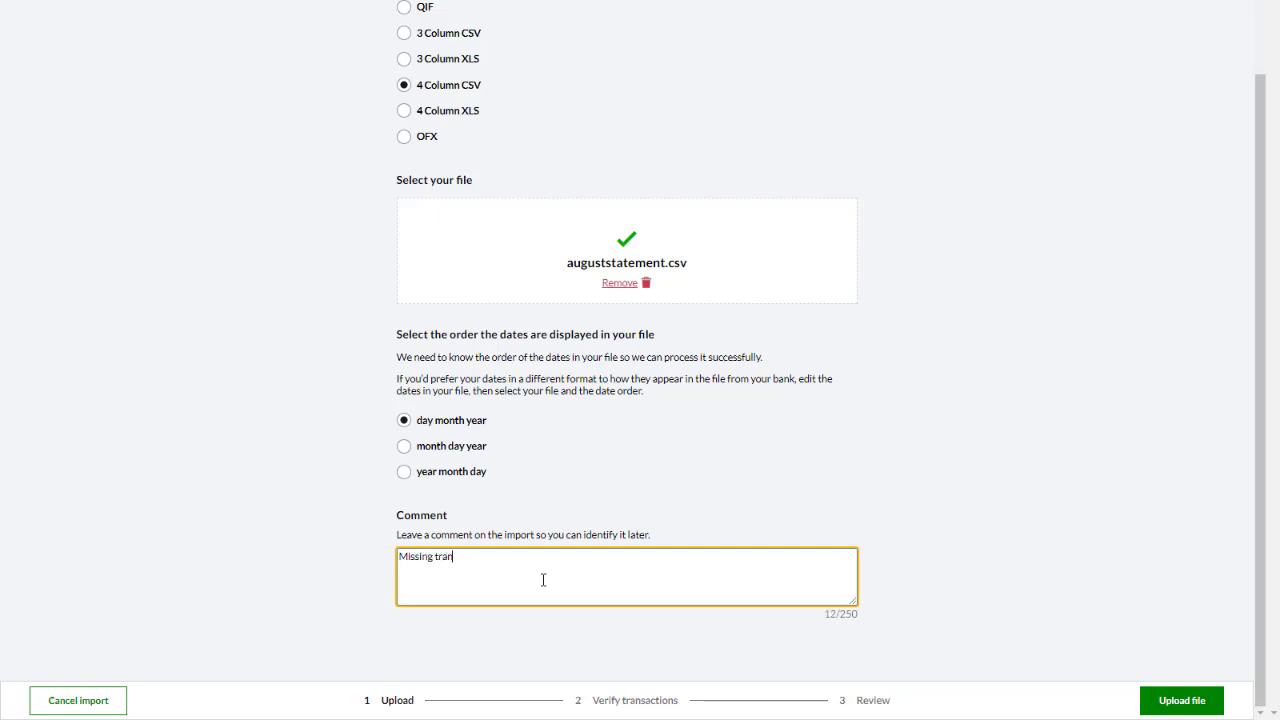
pyautogui.write('sactions for August')
pyautogui.click(1155, 702)
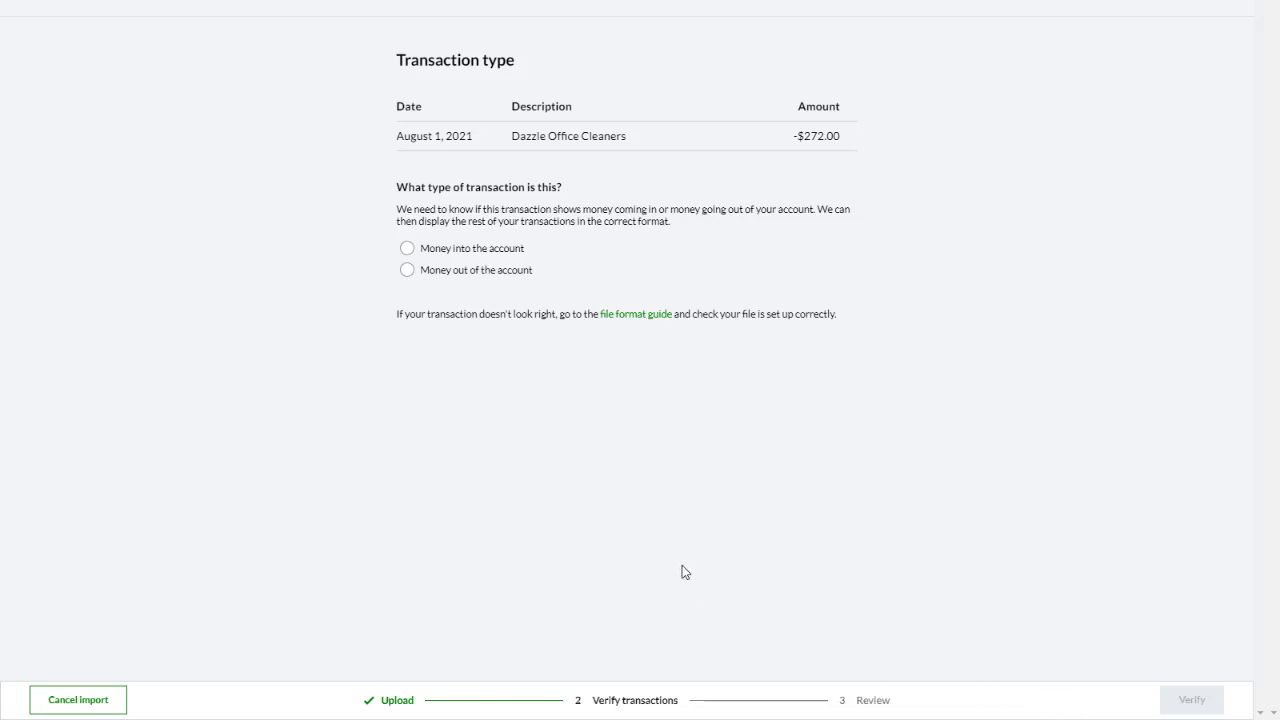
# Step: Verify the Dazzle Office Cleaners sample transaction as money out of the account and import the statement transactions
pyautogui.click(428, 270)
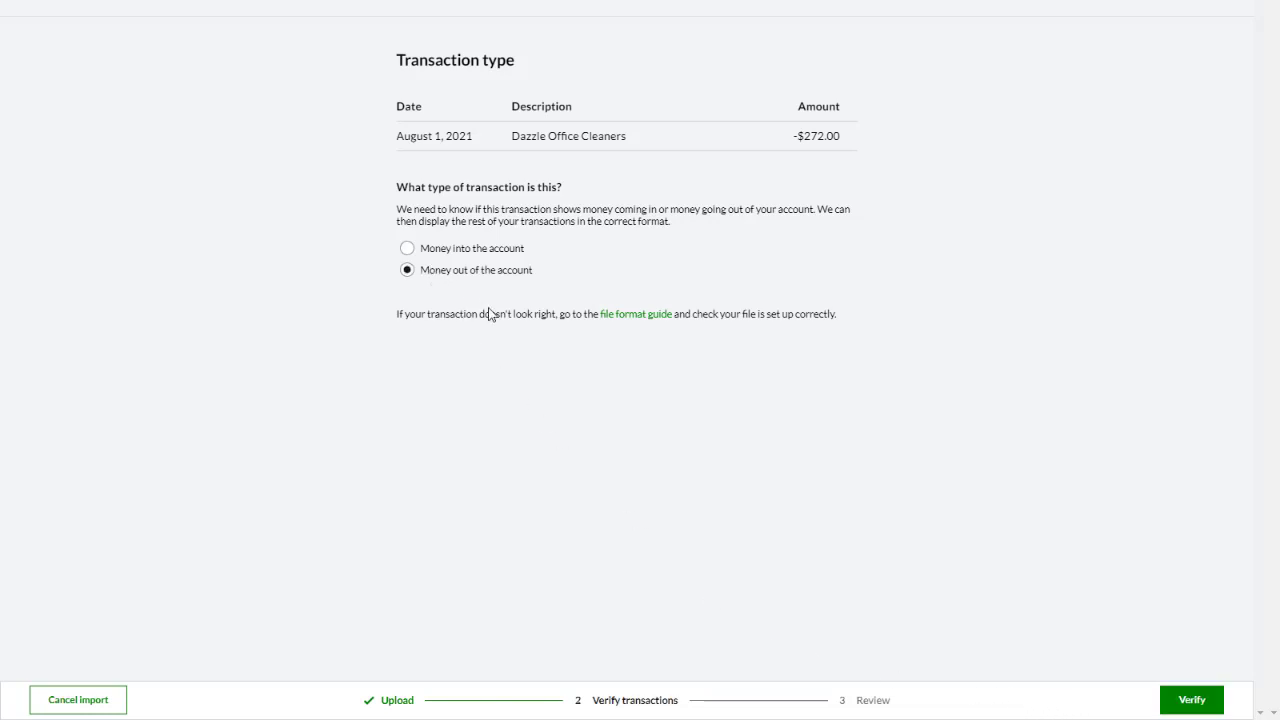
pyautogui.click(1174, 702)
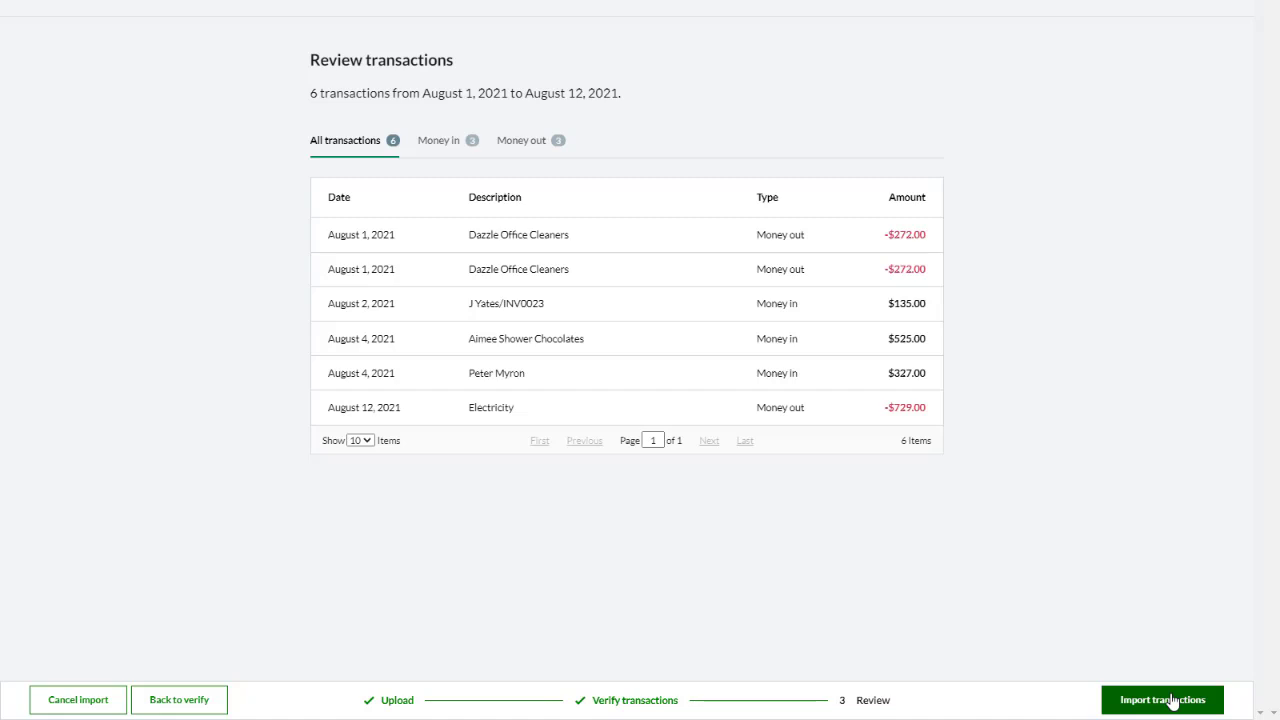
pyautogui.click(1172, 700)
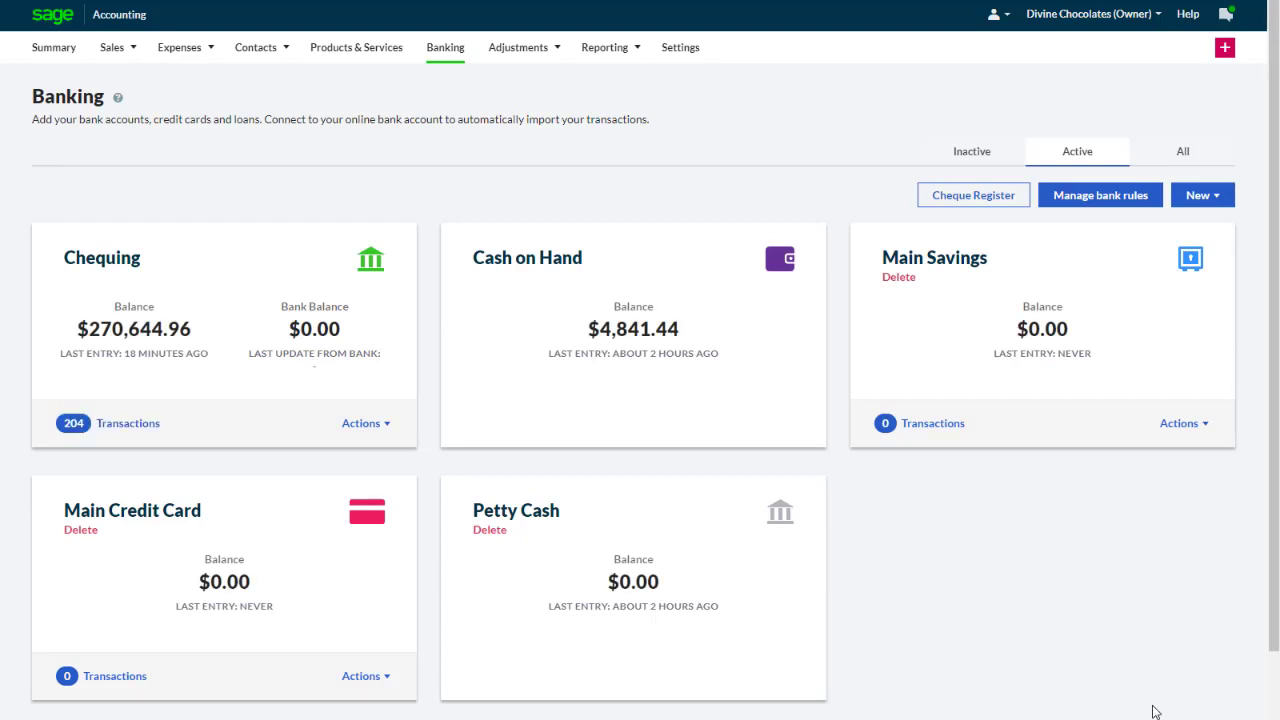
# Step: Delete the first Dazzle Office Cleaners transaction and the $135.00 transaction of Aug 2, 2021 from Chequing's incoming bank transactions
pyautogui.click(126, 428)
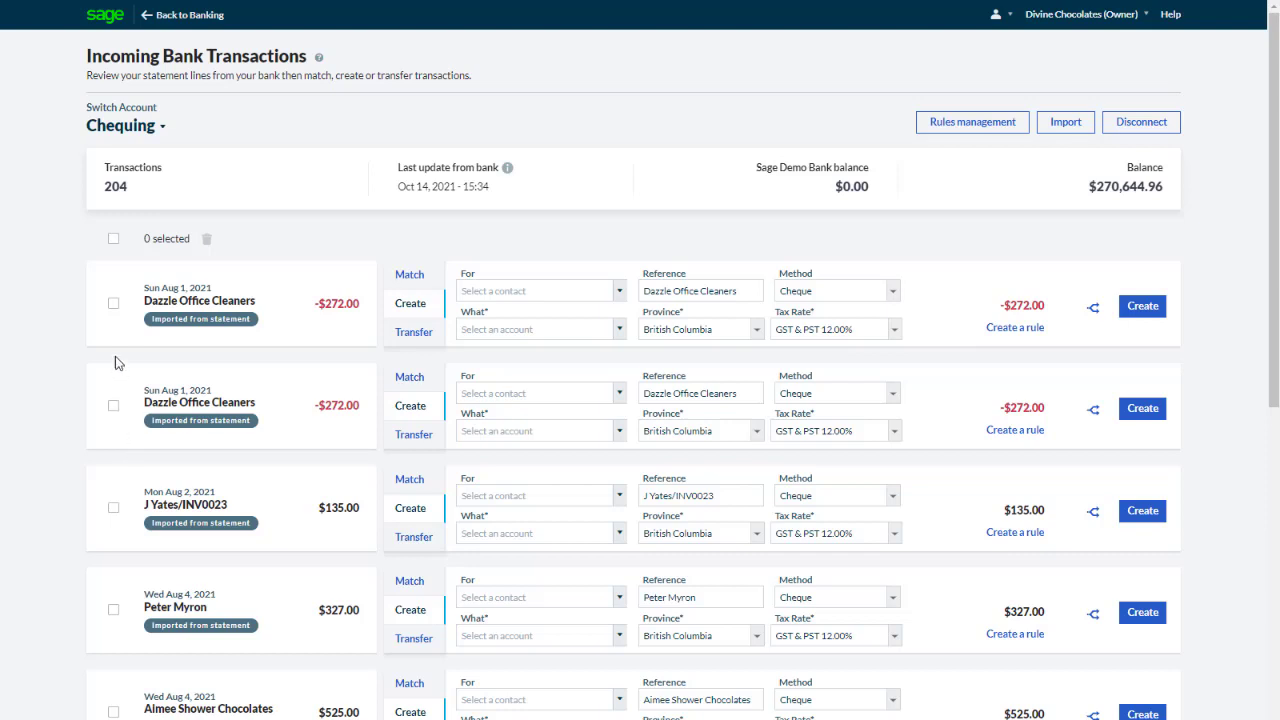
pyautogui.click(113, 305)
pyautogui.click(114, 508)
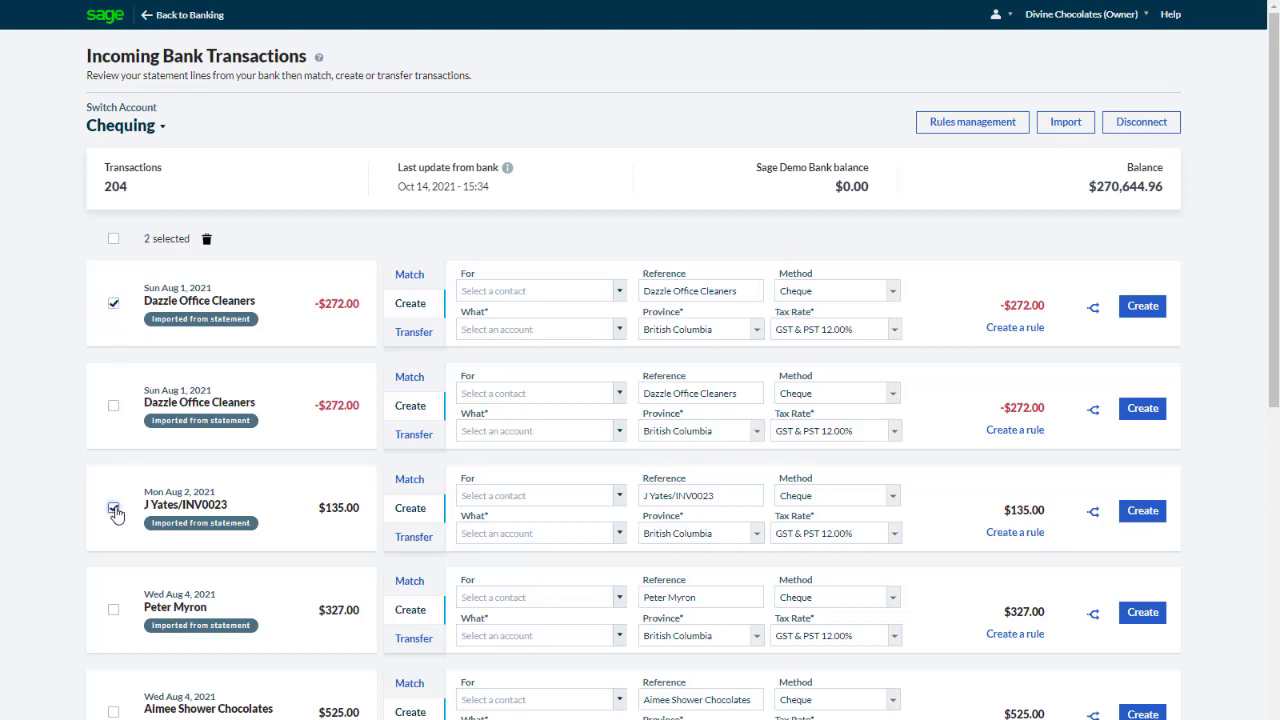
pyautogui.click(206, 240)
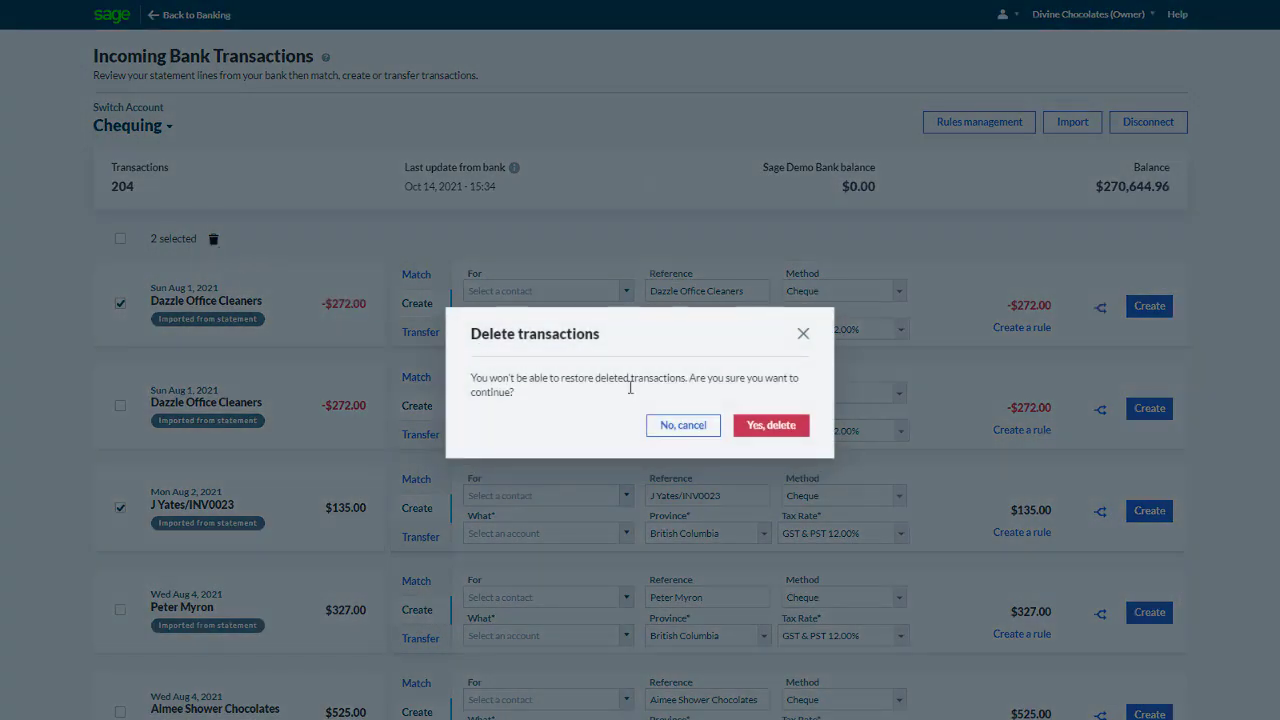
pyautogui.click(767, 432)
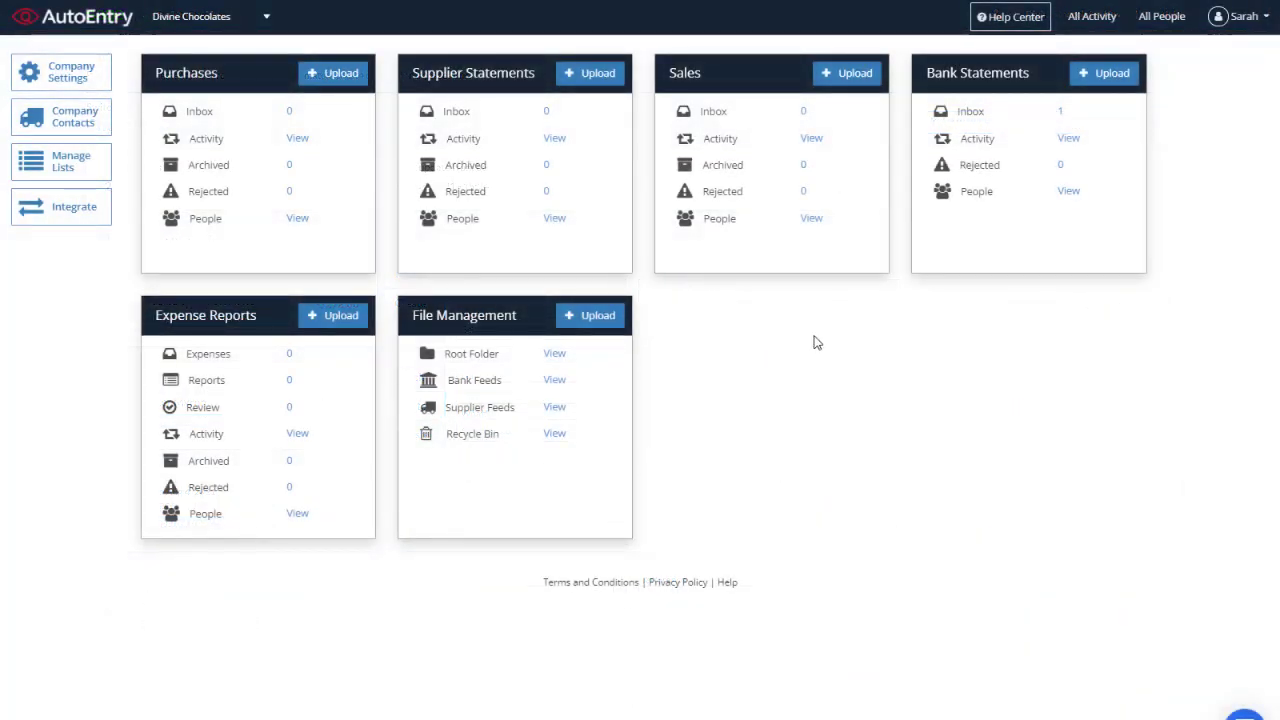
# Step: In AutoEntry, export the inbox bank statement's transactions from 01/01/2021 to 31/01/2021 to the Sage Chequing account
pyautogui.click(1060, 114)
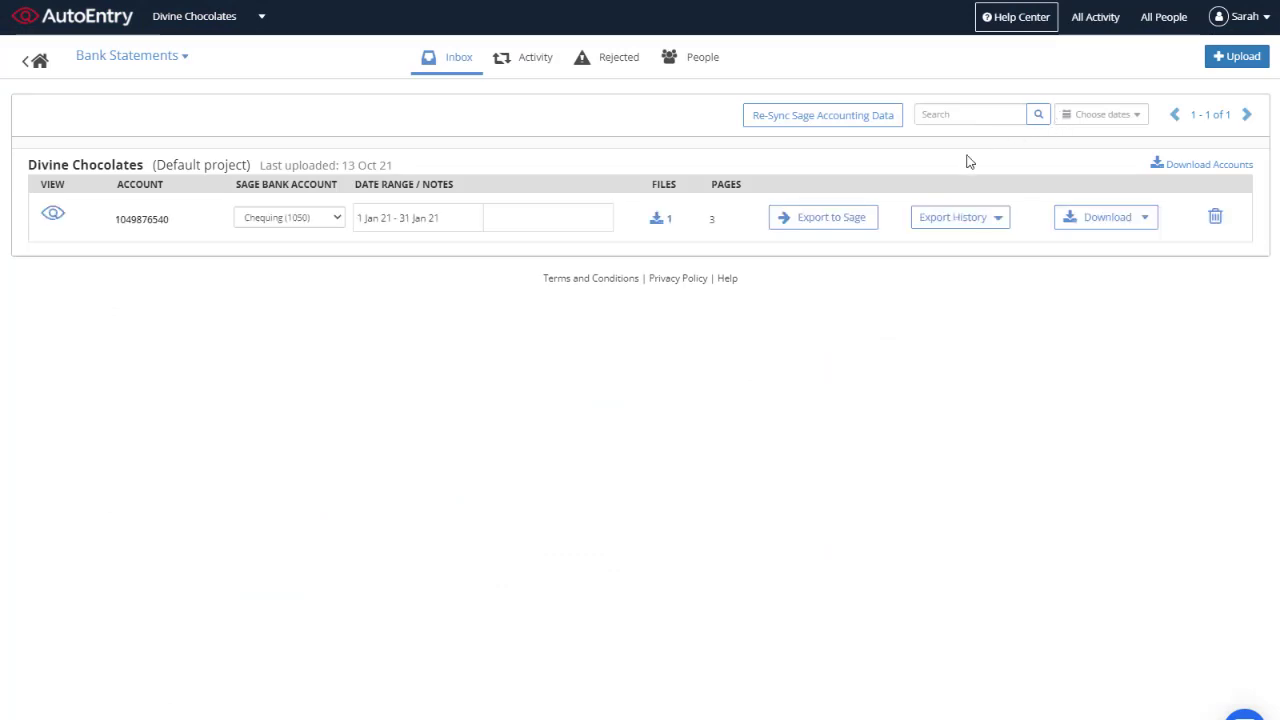
pyautogui.click(800, 226)
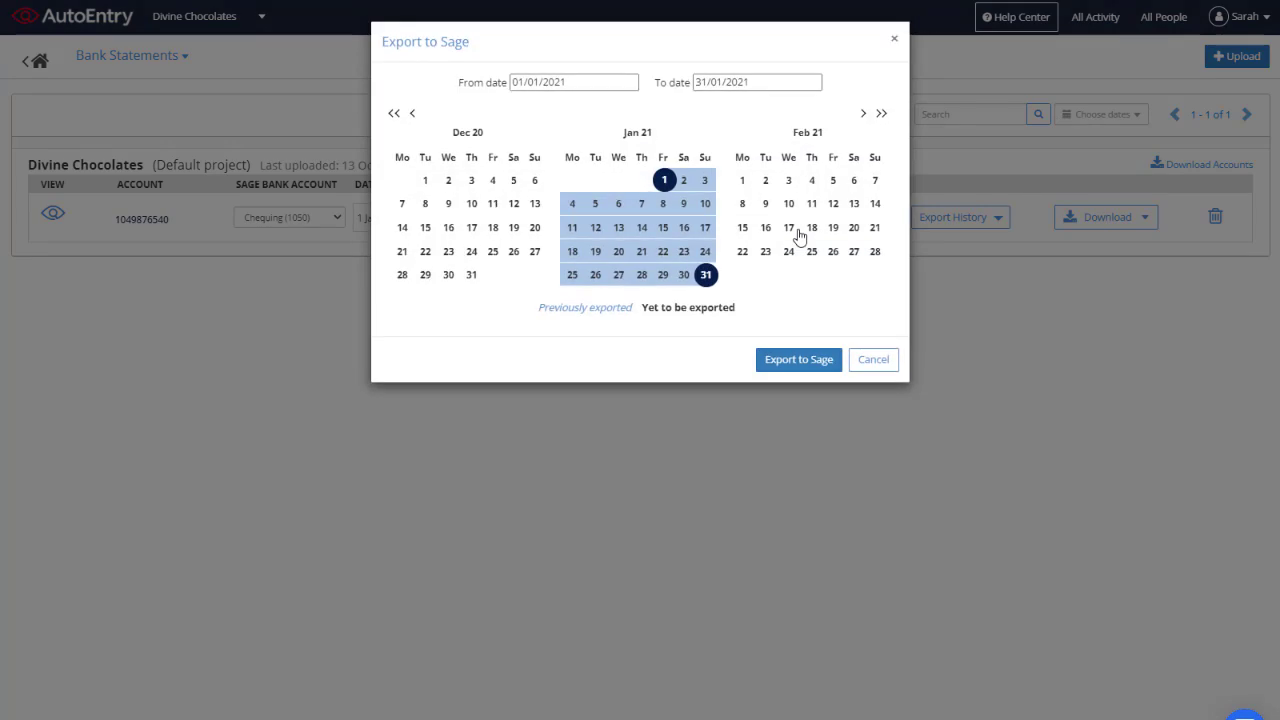
pyautogui.click(773, 366)
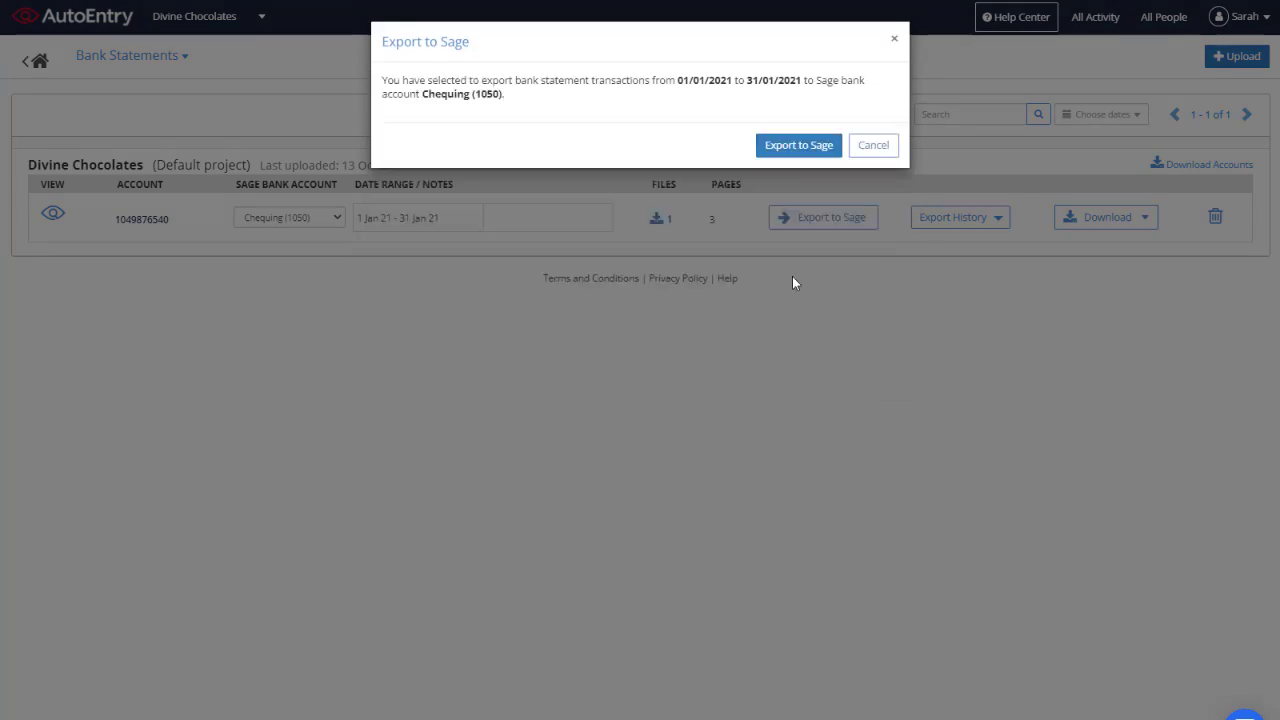
pyautogui.click(800, 150)
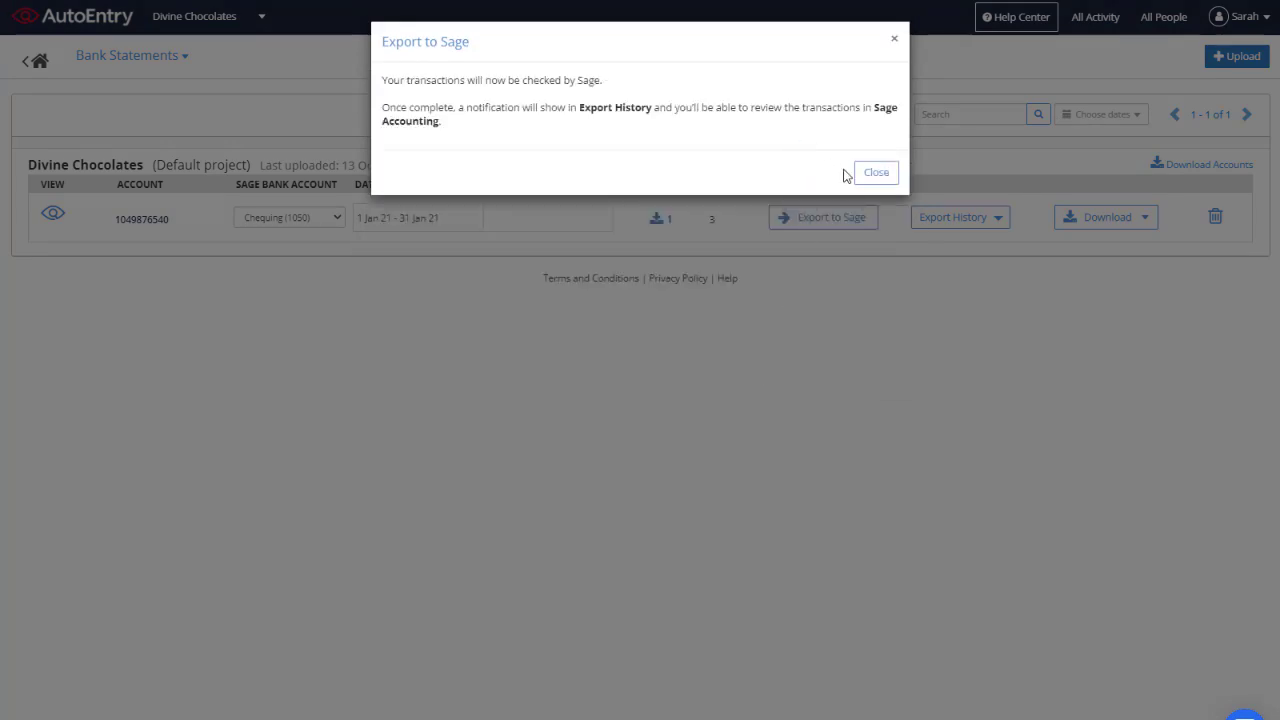
pyautogui.click(874, 174)
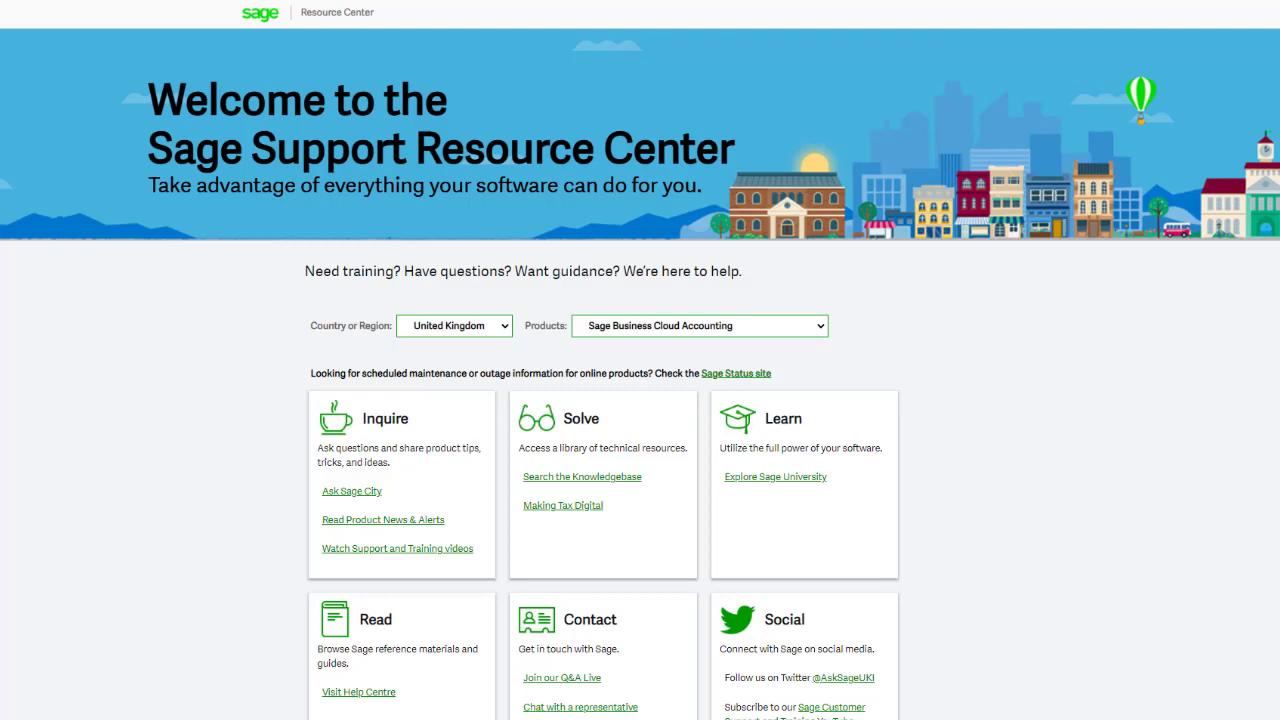
pyautogui.scroll(-2, 640, 400)
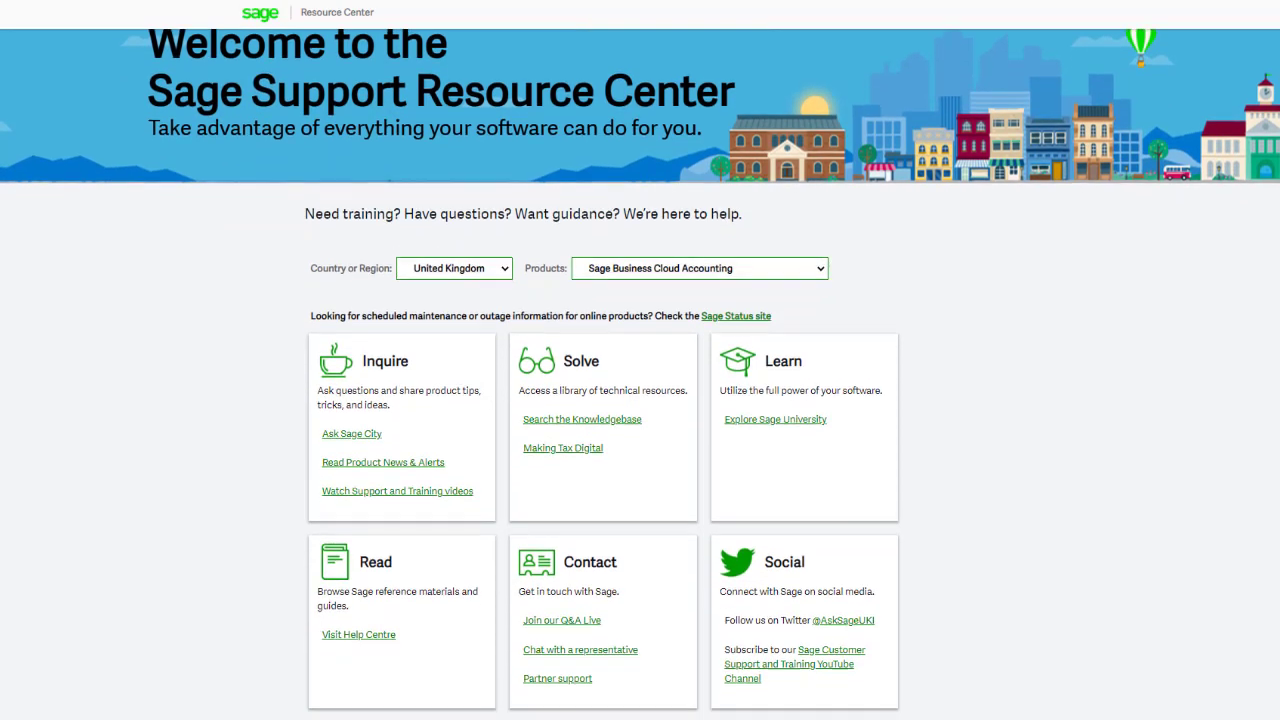
pyautogui.scroll(-3, 640, 400)
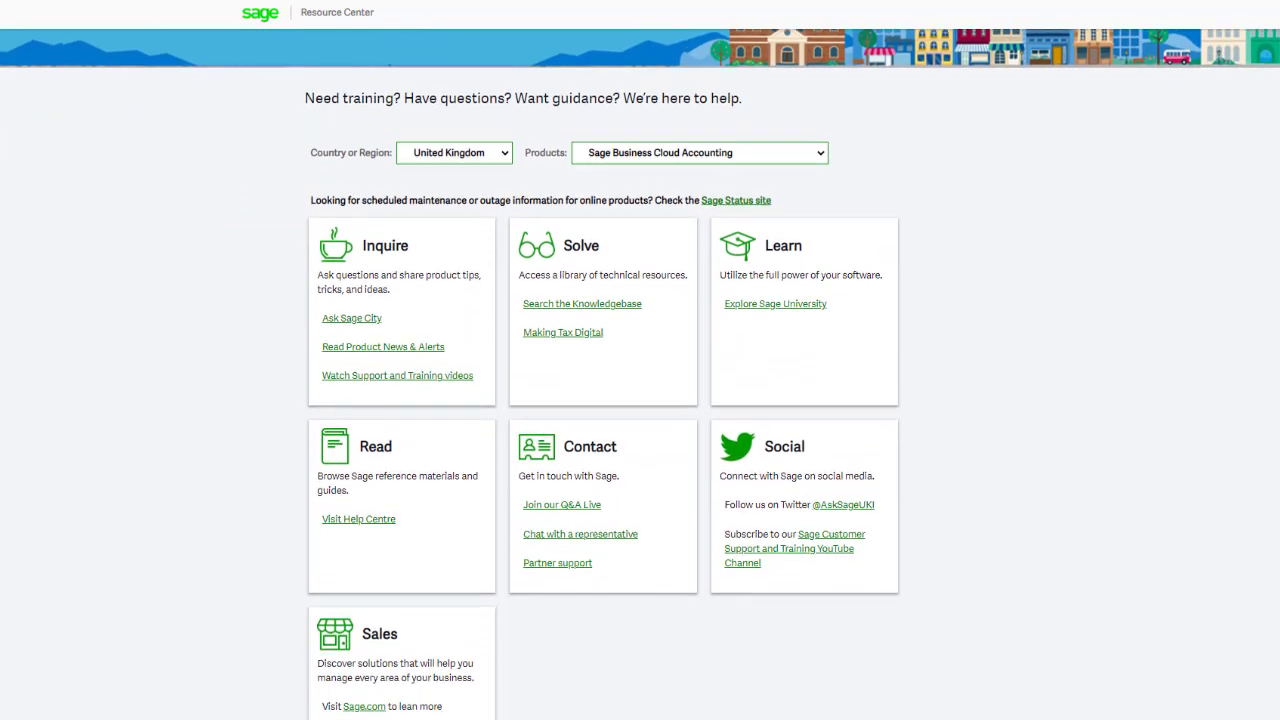
pyautogui.scroll(-1, 640, 400)
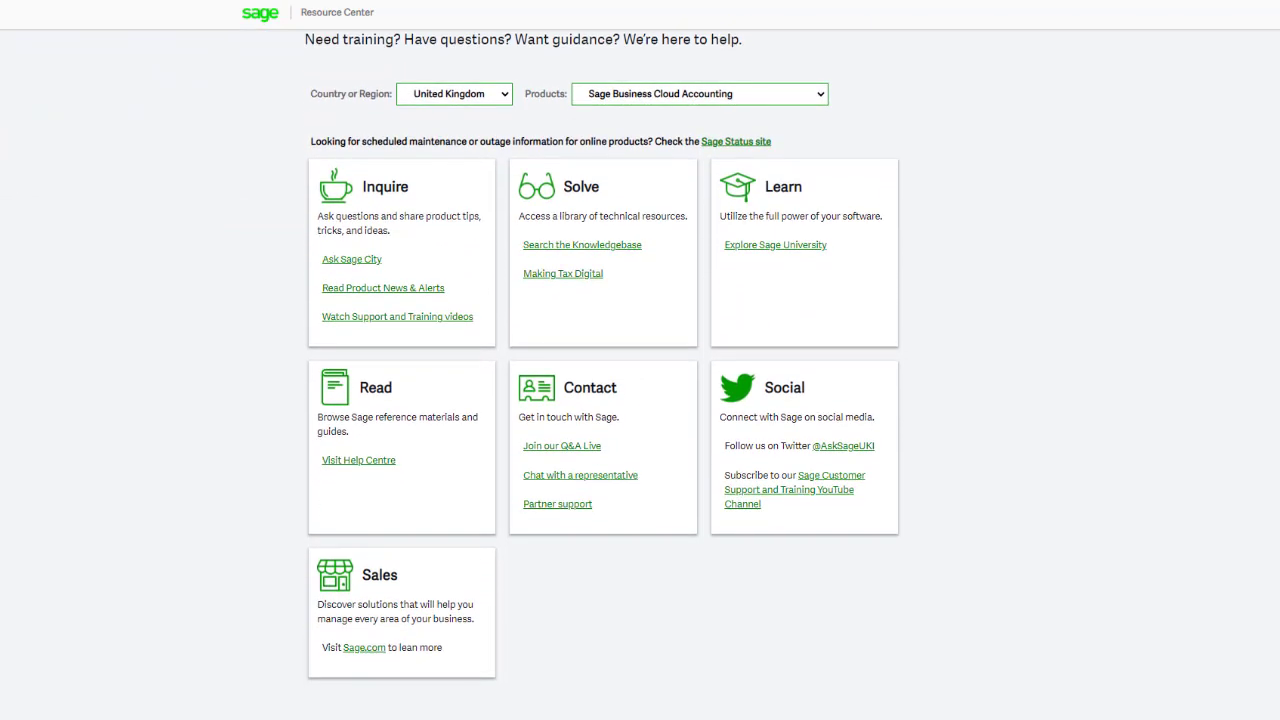